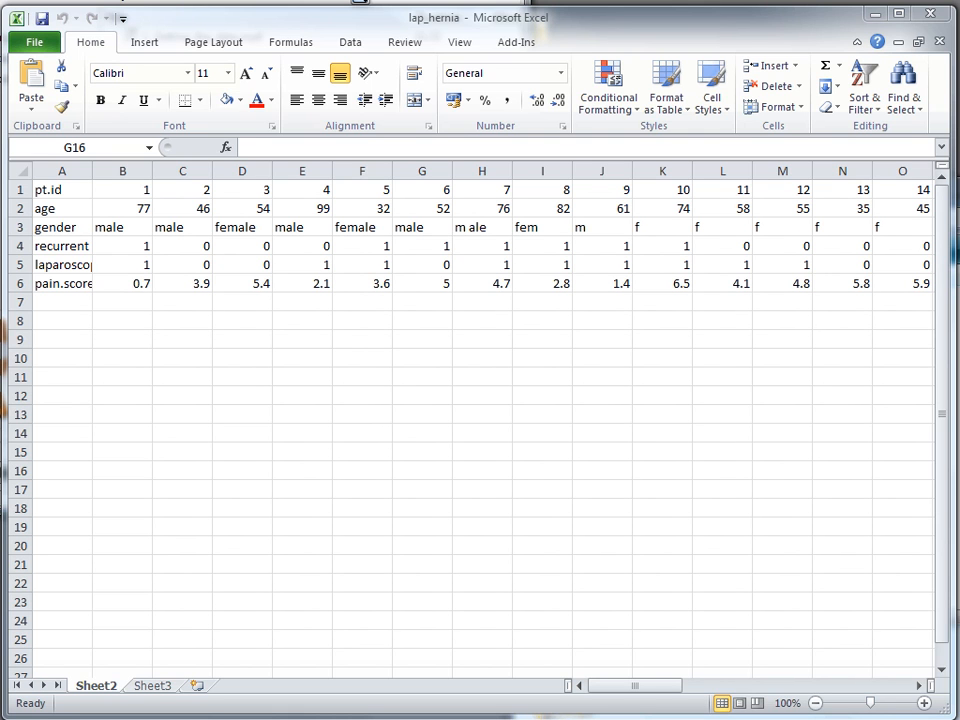
Copy the six-row hernia data table A1:AY6 on Sheet1
drag(50, 185, 707, 285)
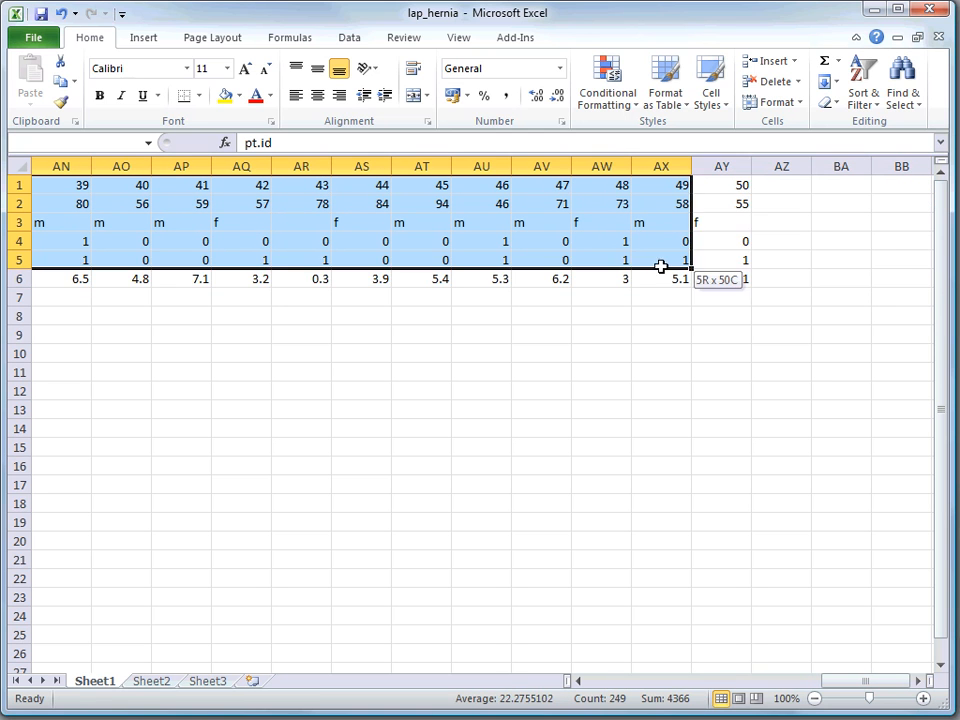
right_click(618, 285)
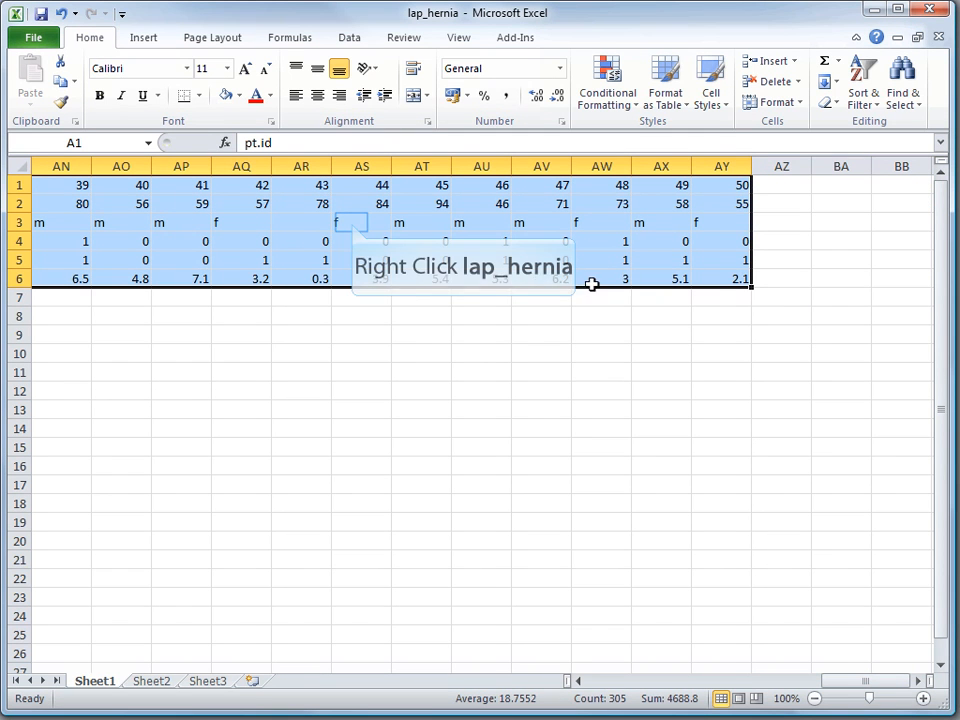
right_click(355, 224)
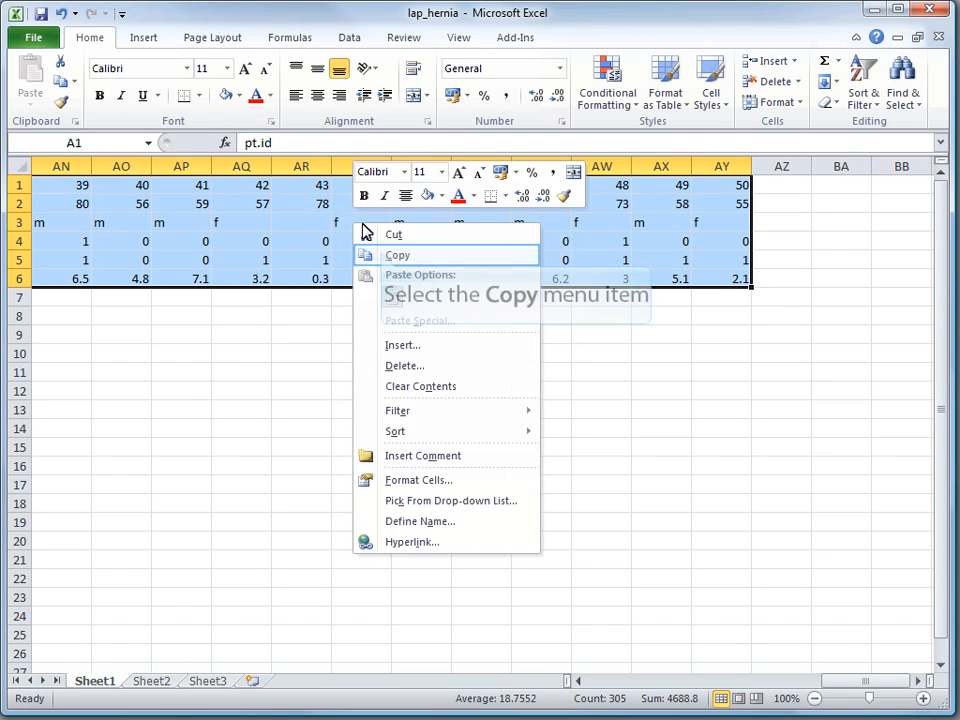
click(381, 257)
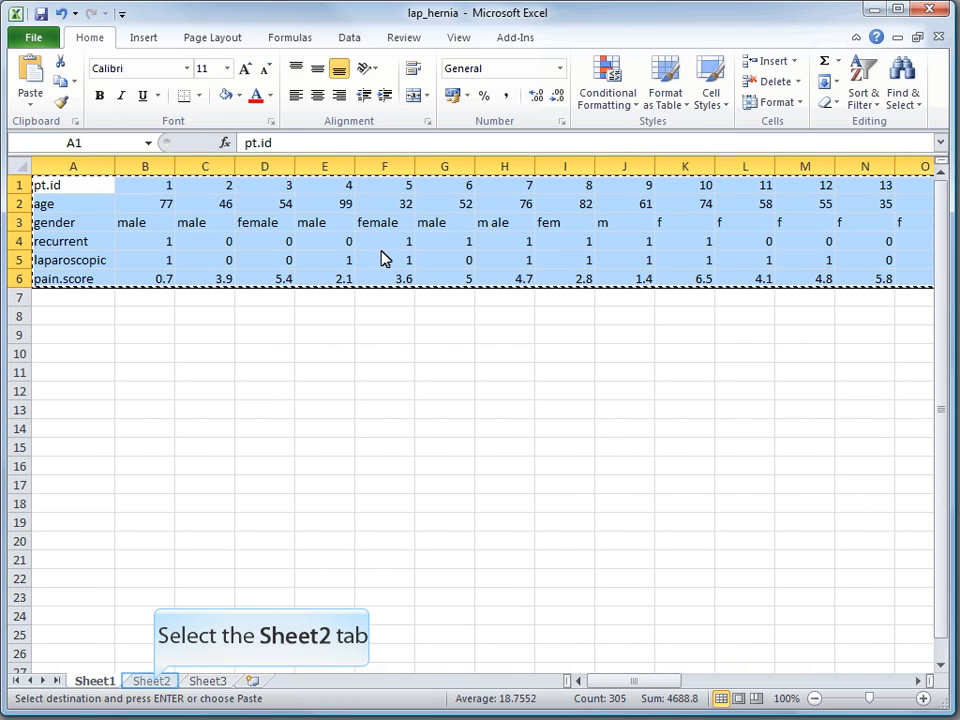
Bring up the Paste Special options at cell A1 of the empty Sheet2
click(152, 681)
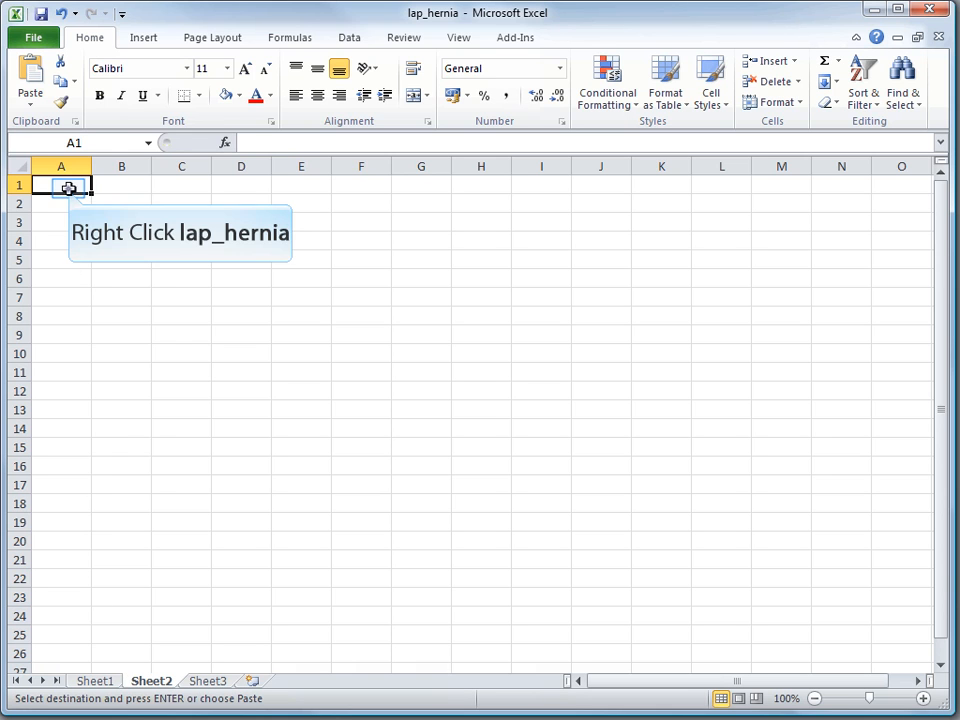
right_click(69, 187)
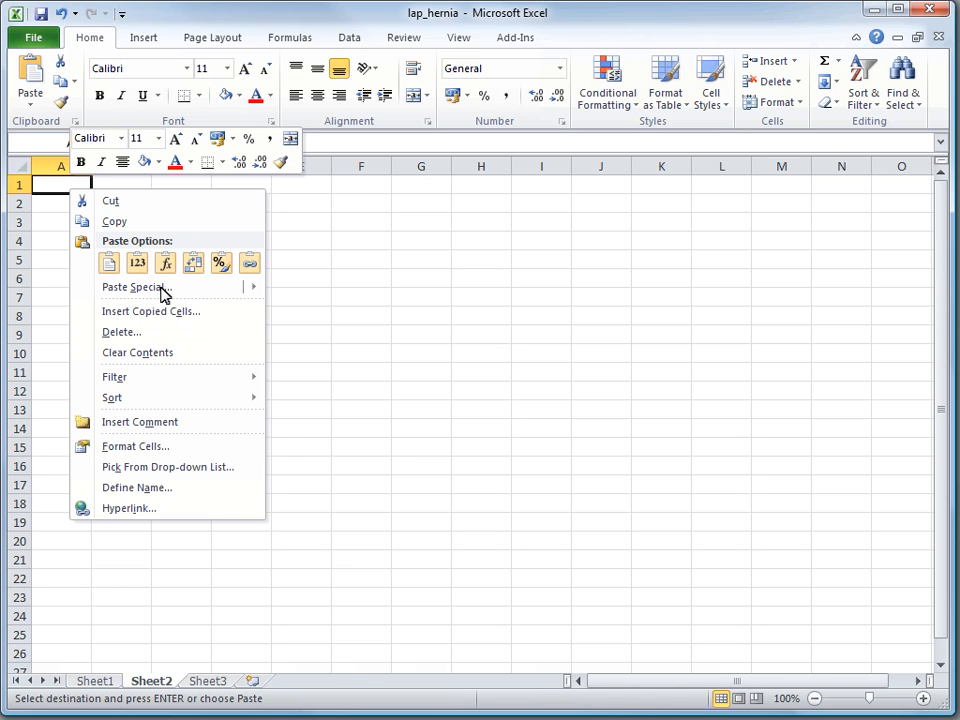
mouse_move(163, 293)
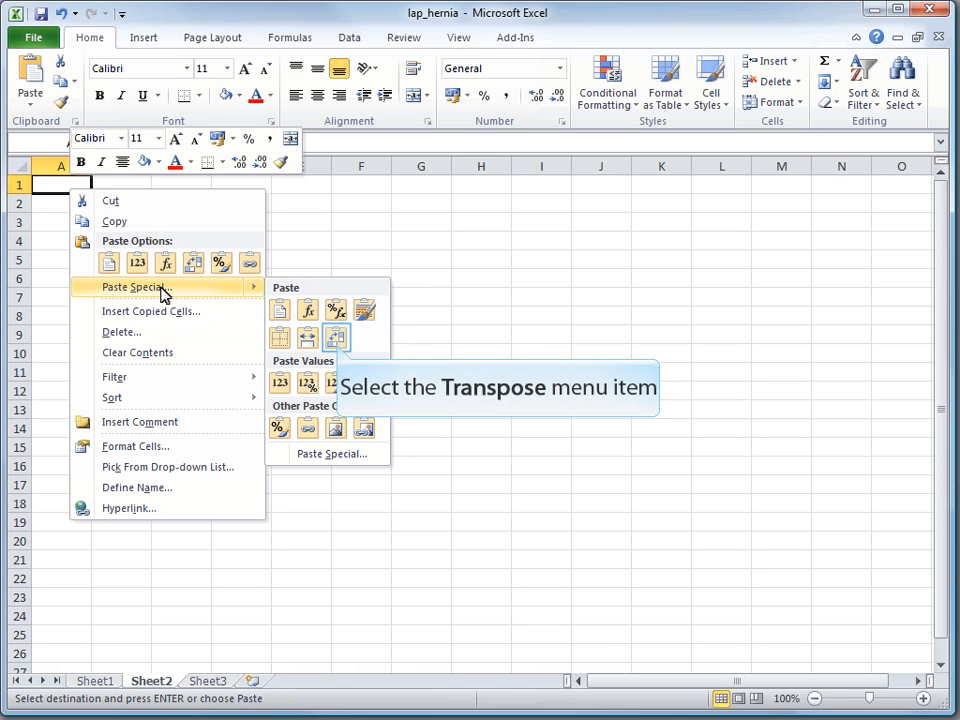
Paste the data transposed into Sheet2, widening columns E and F to fit laparoscopic and pain.score
click(336, 340)
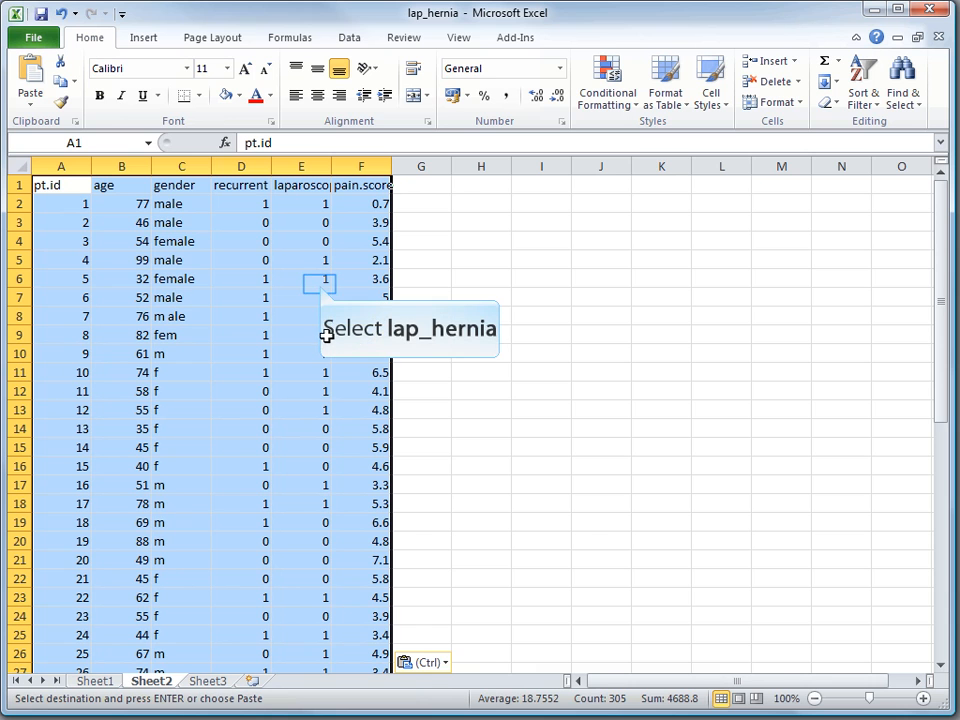
click(319, 281)
drag(331, 166, 361, 166)
drag(422, 167, 444, 169)
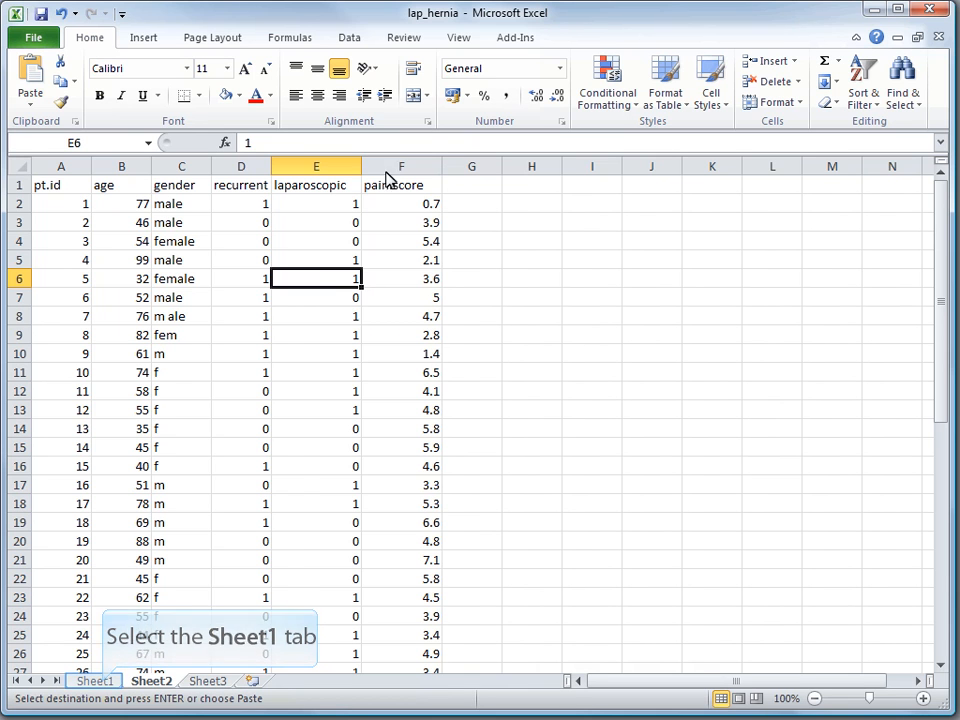
Permanently delete the Sheet1 tab, confirming the deletion
click(103, 684)
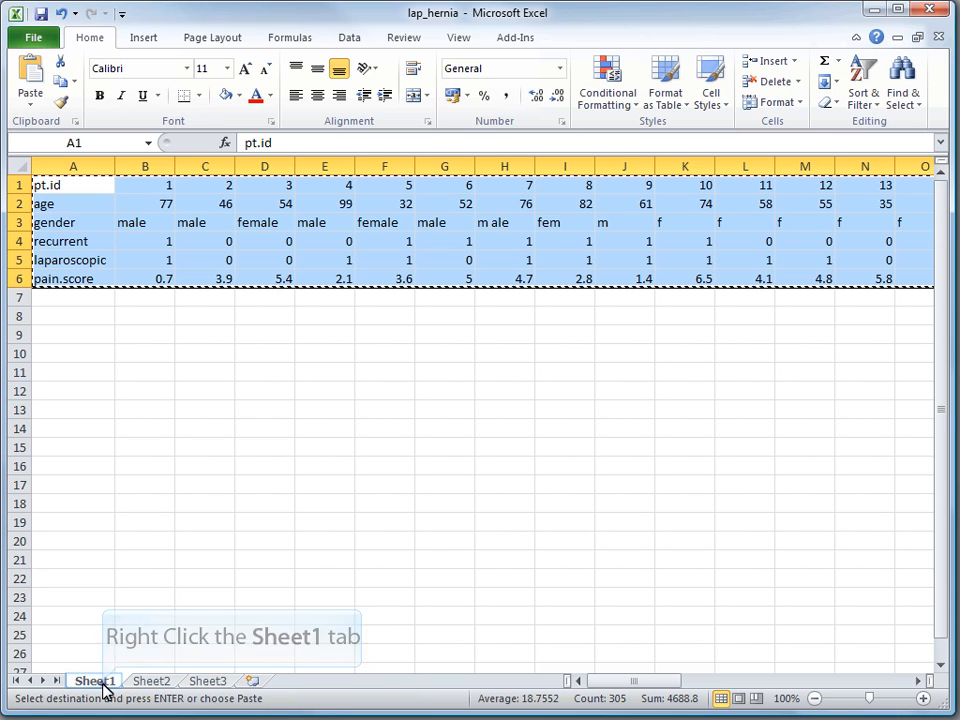
right_click(103, 684)
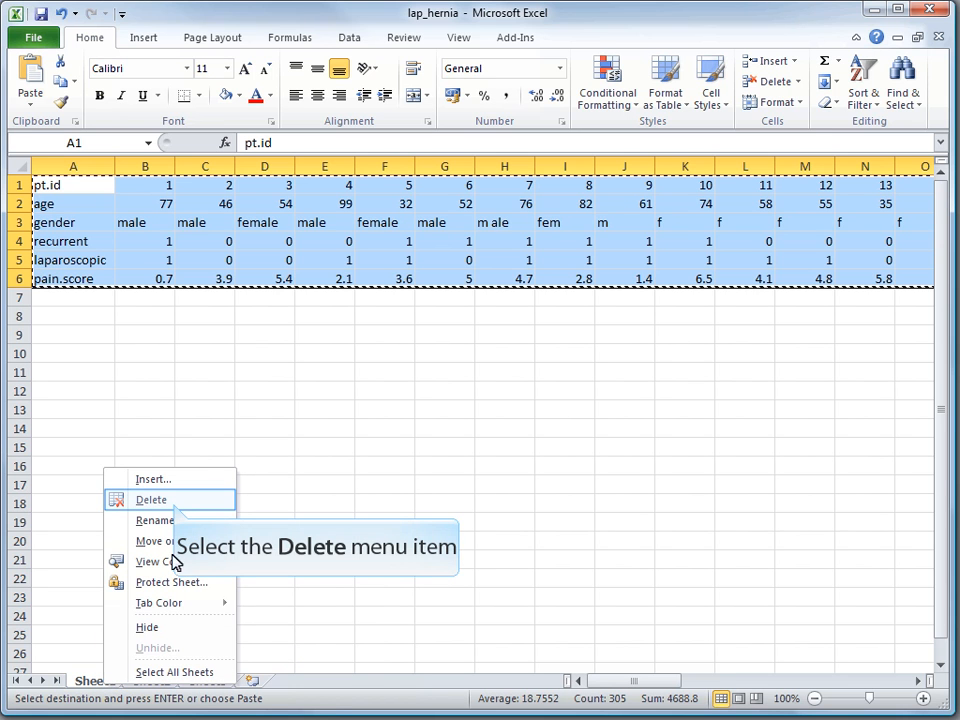
click(176, 502)
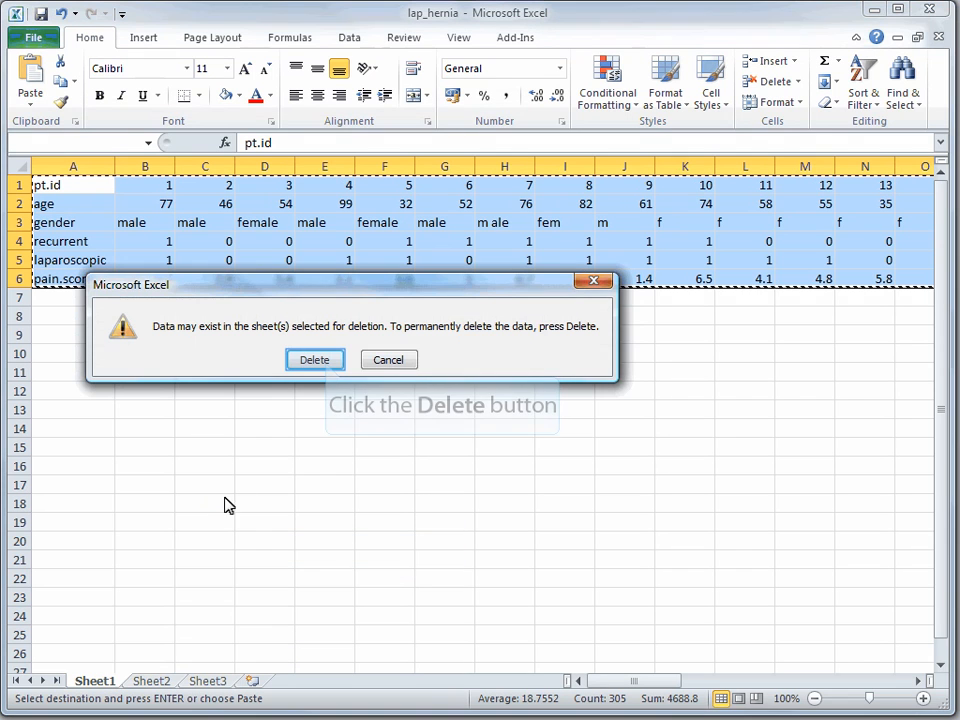
click(316, 360)
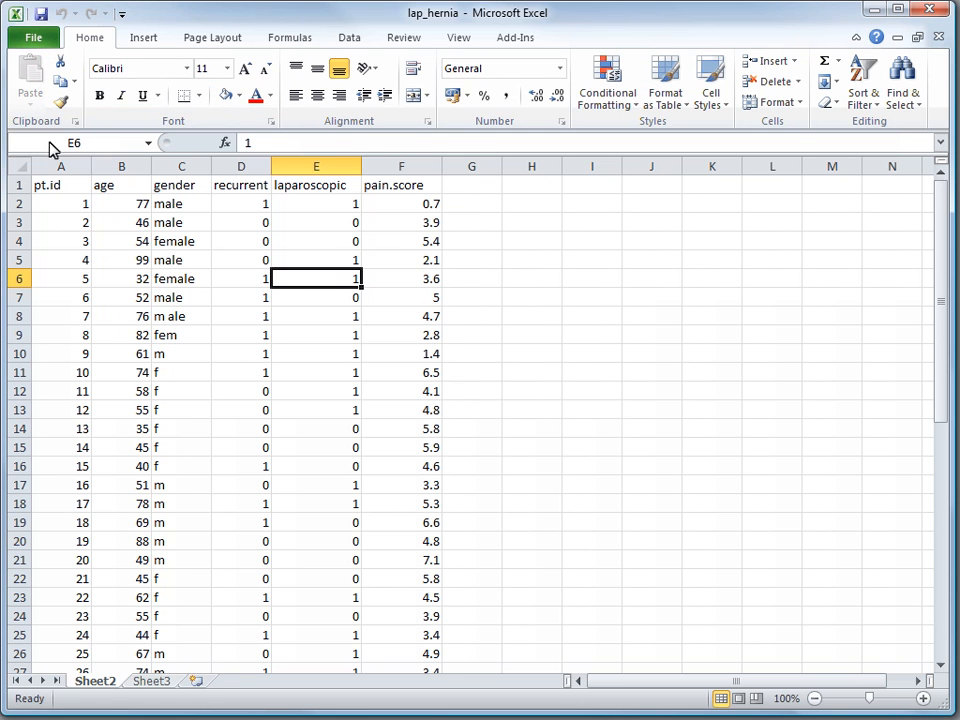
Save the workbook as lap_hernia in the Desktop\ChM folder
click(40, 45)
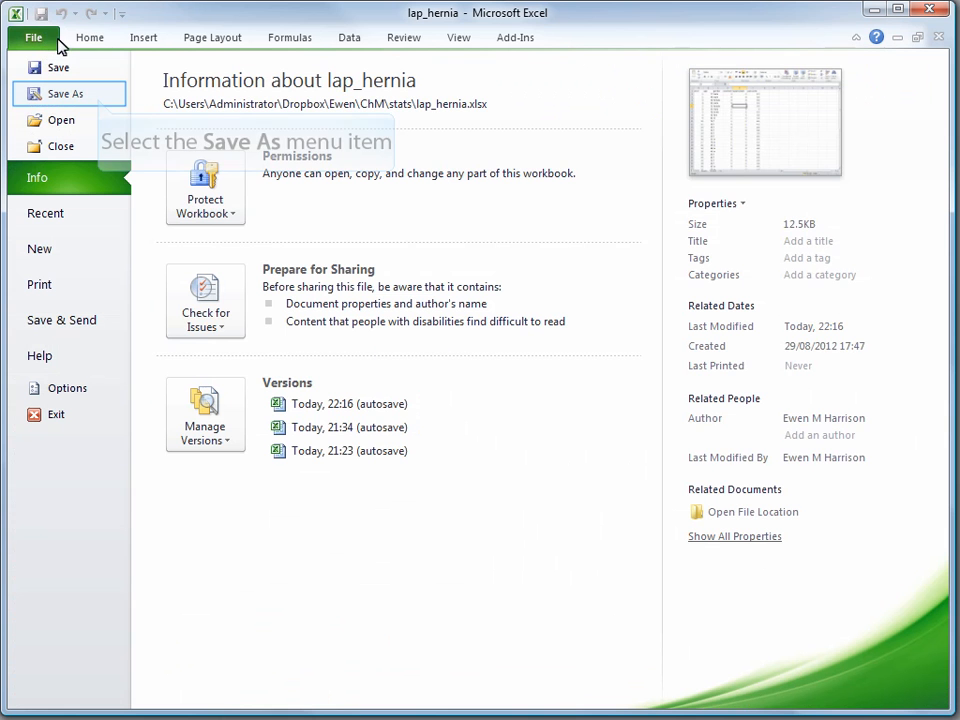
click(98, 98)
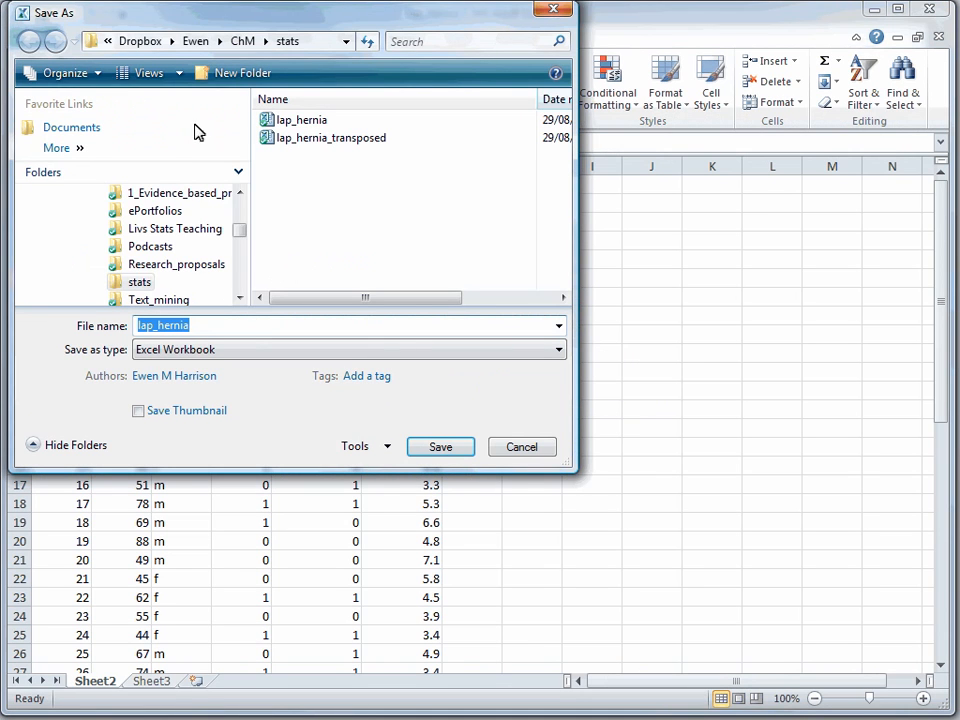
drag(242, 236, 236, 186)
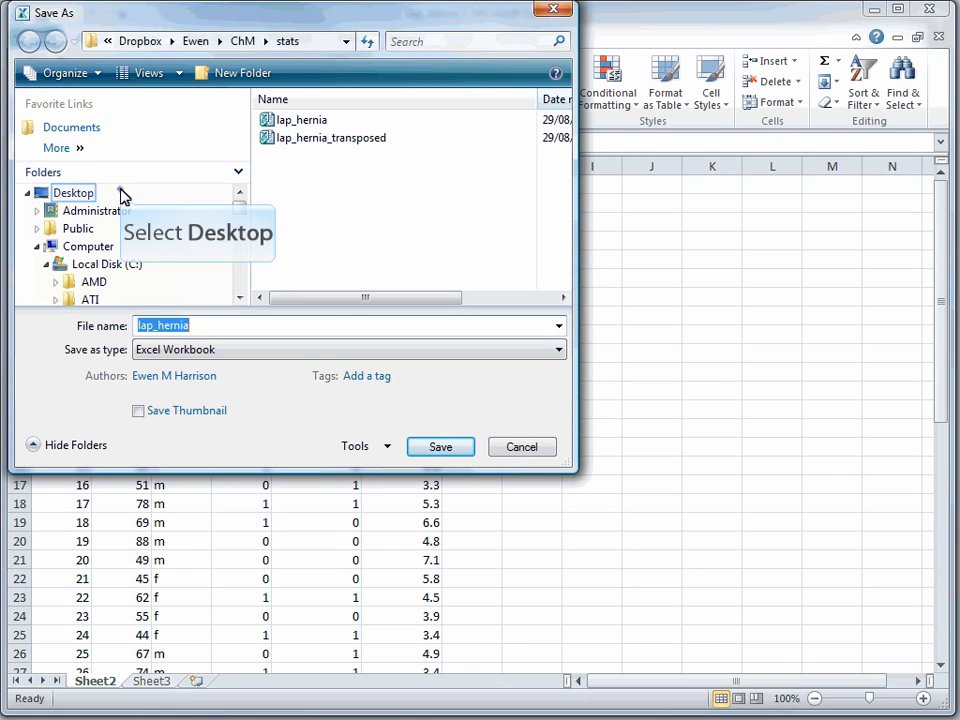
click(121, 195)
double_click(70, 194)
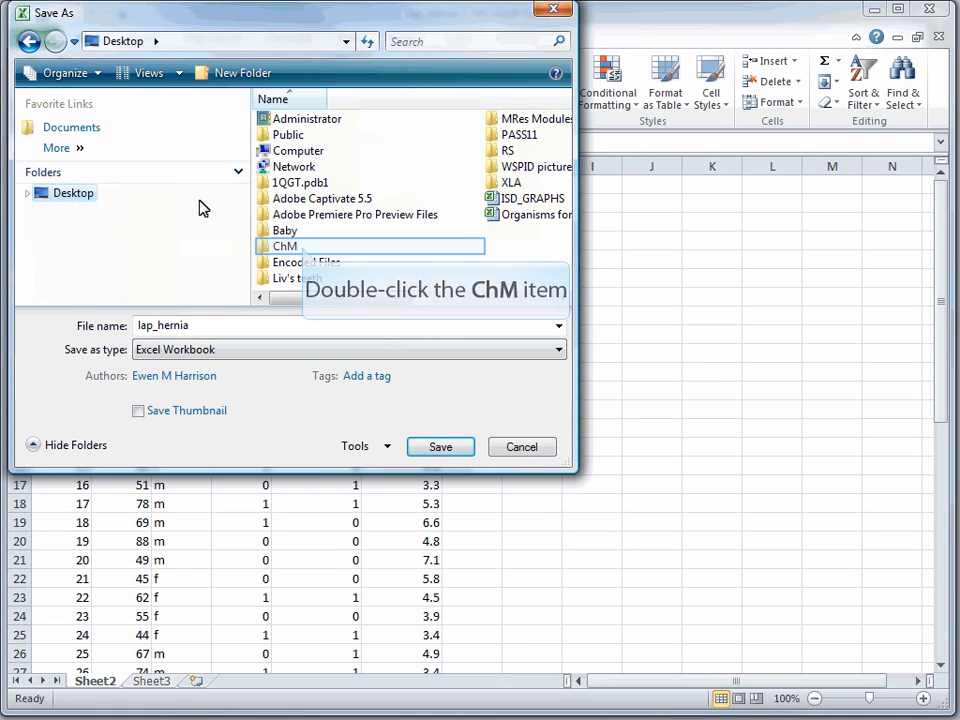
double_click(295, 246)
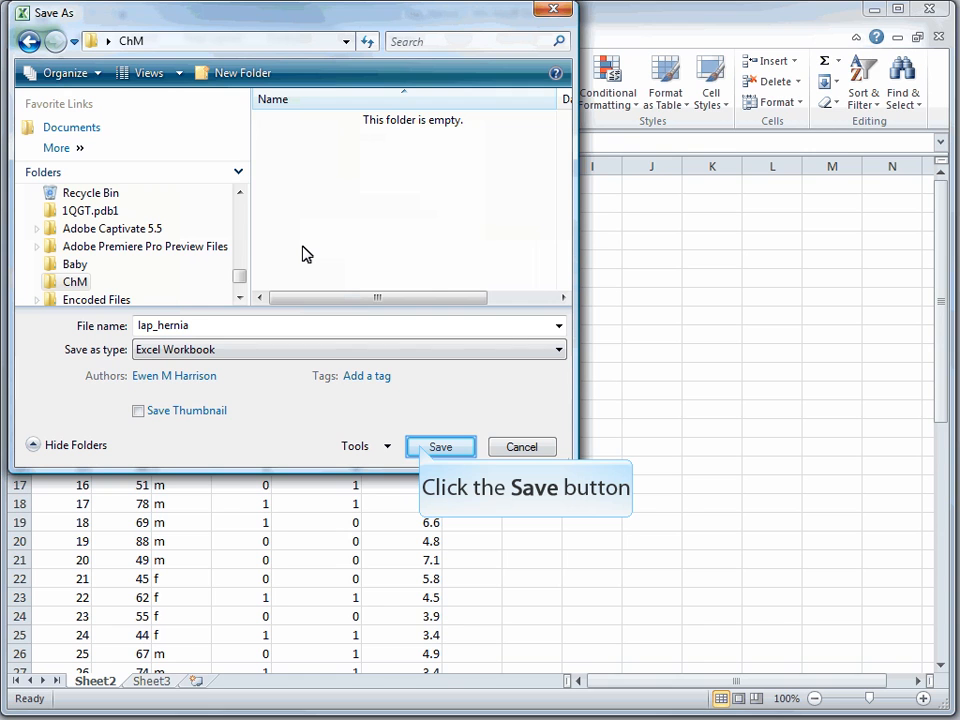
click(438, 447)
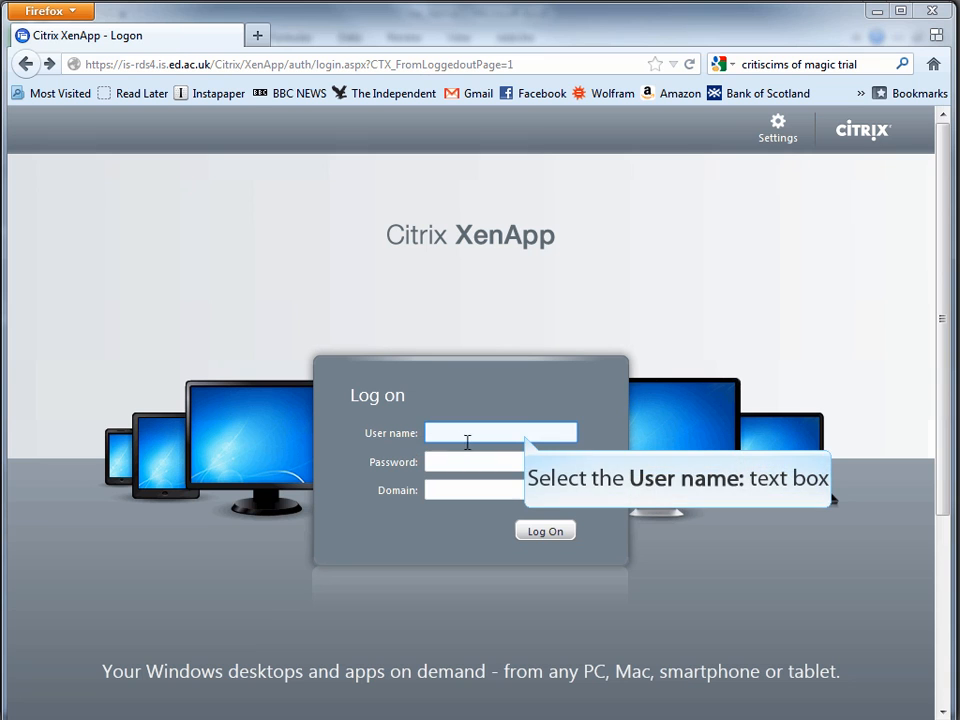
Log on to Citrix XenApp with the university user name, password and domain
click(523, 434)
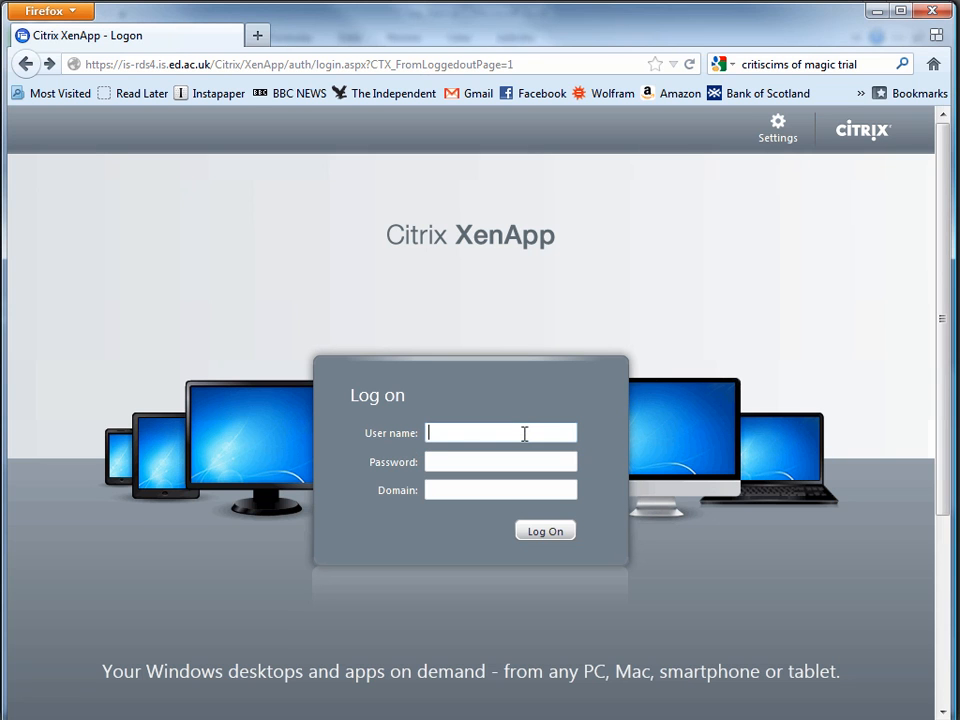
key(Tab)
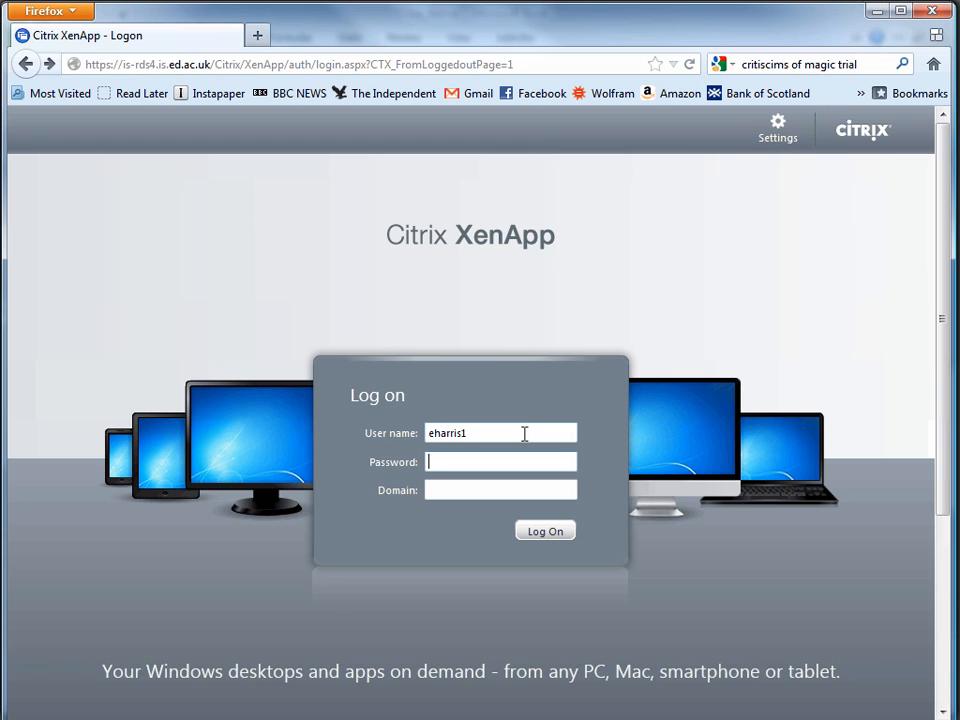
text(••••••••)
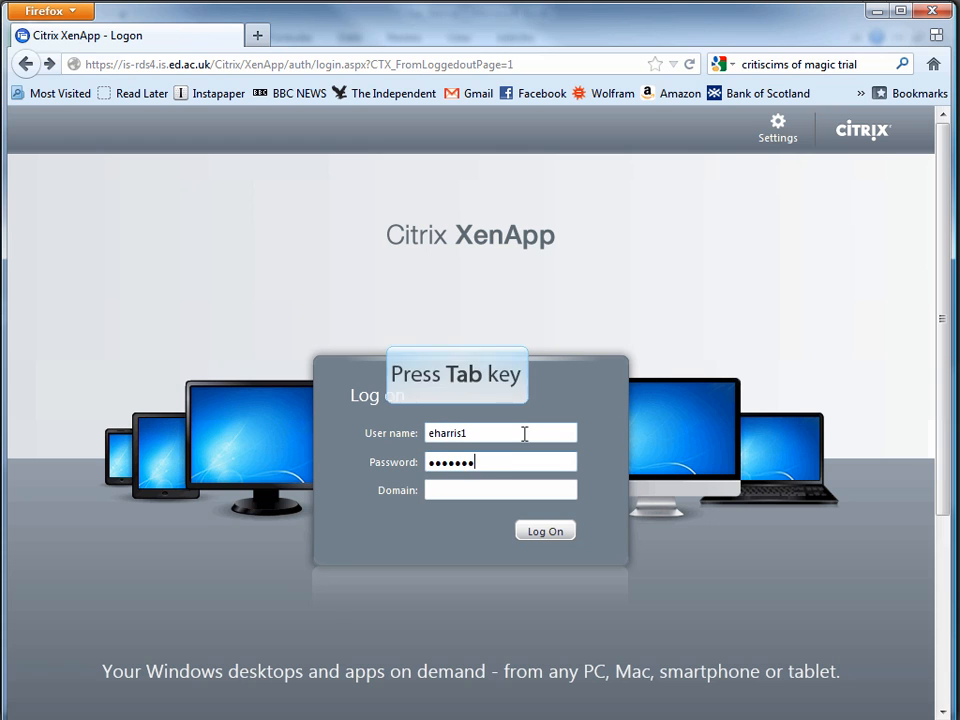
text(ed)
key(Tab)
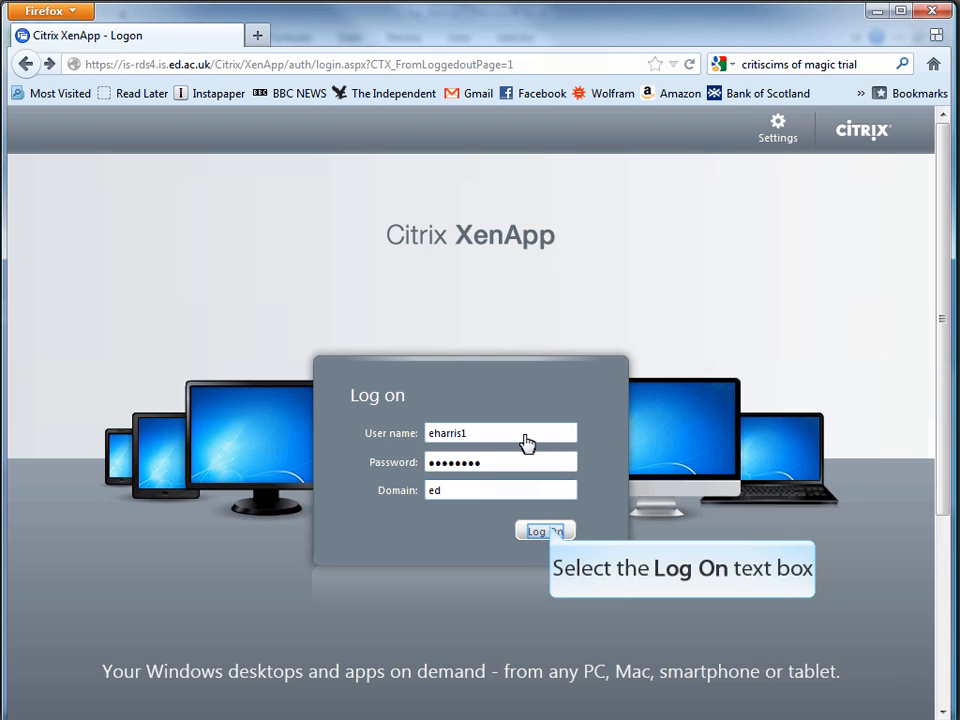
click(553, 533)
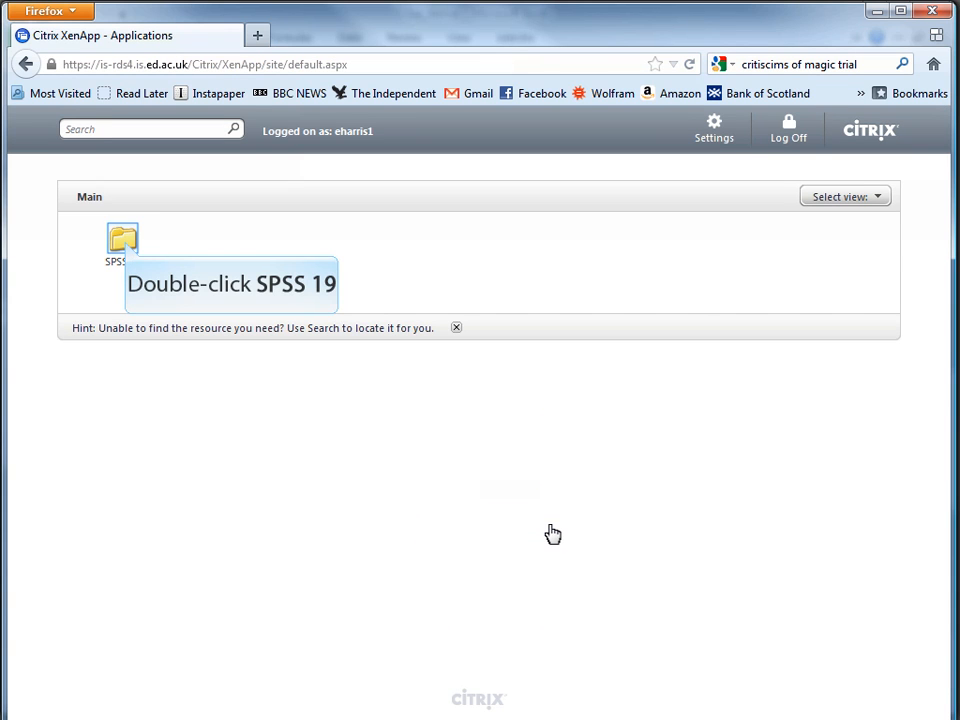
Open the SPSS 19 folder and launch SPSS Statistics 19
click(124, 245)
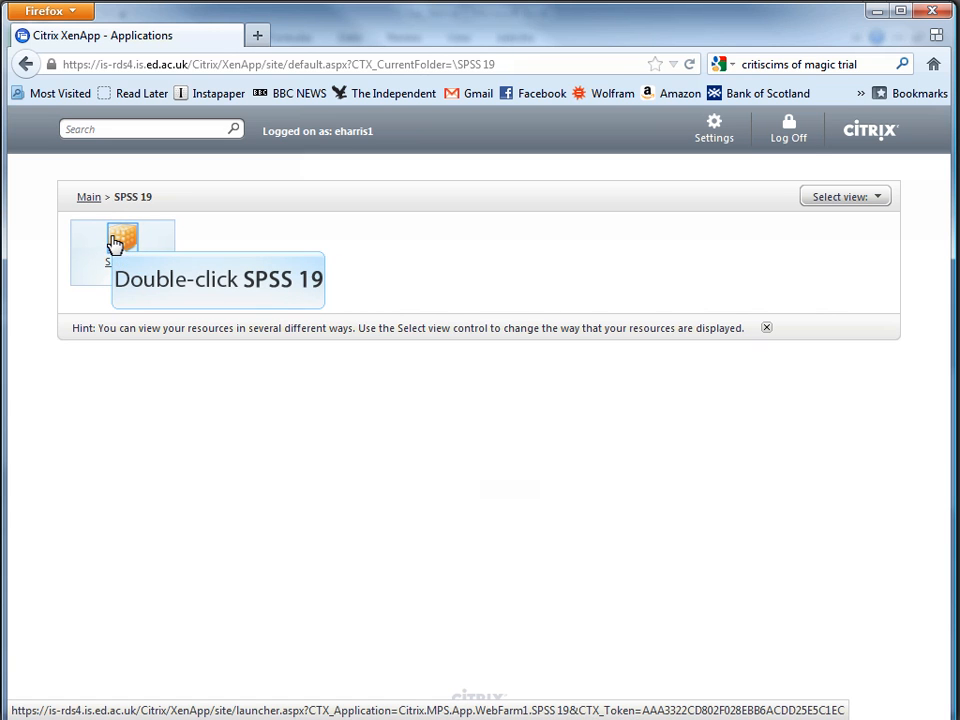
double_click(116, 243)
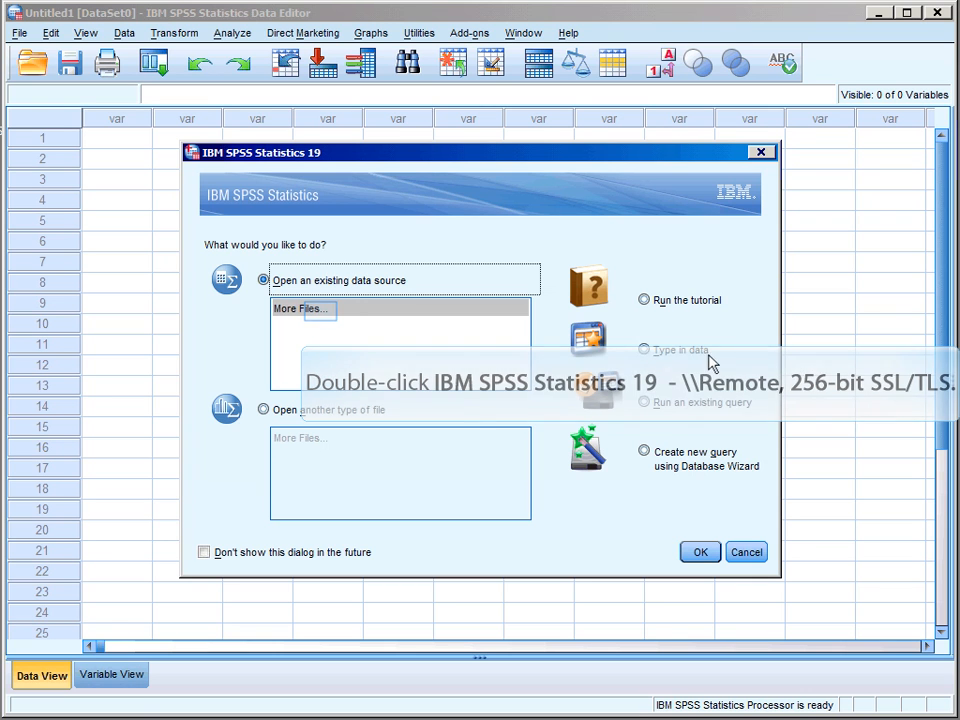
Choose to open an existing data file from the SPSS startup dialog
click(323, 317)
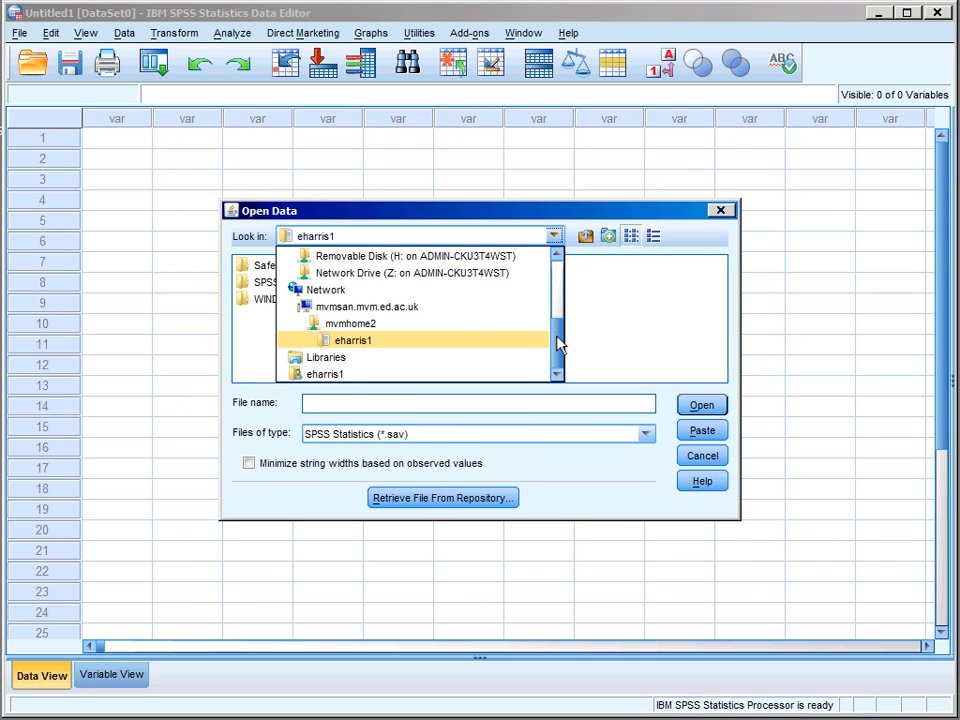
Browse Computer > Local Disk (C:) and grant Full Access in Citrix Client File Security
scroll(557, 333, up, 1)
drag(557, 333, 559, 272)
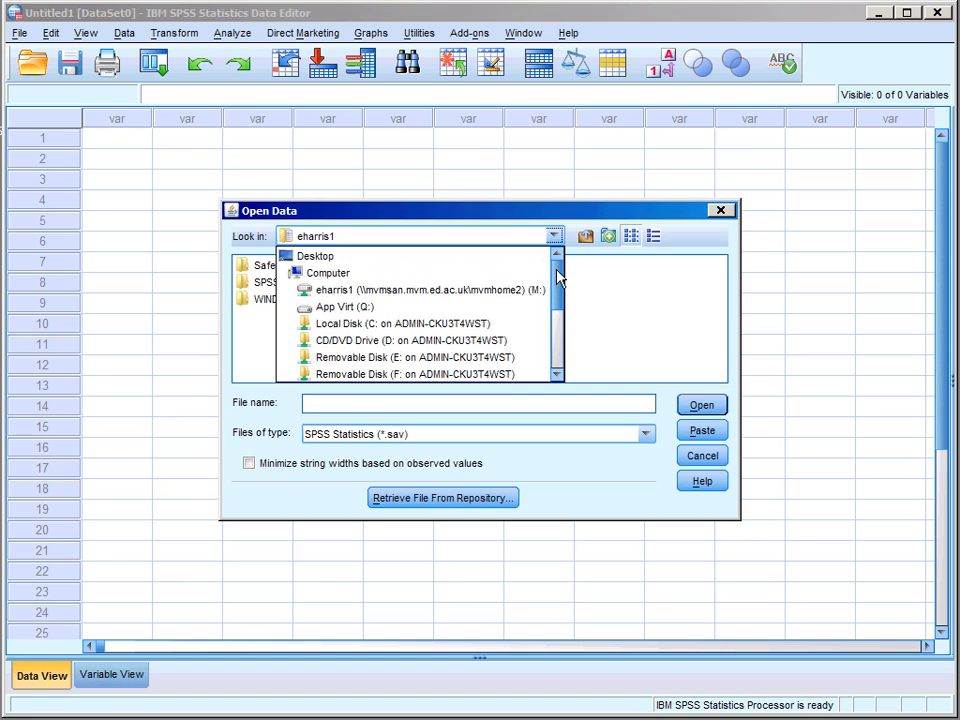
click(318, 273)
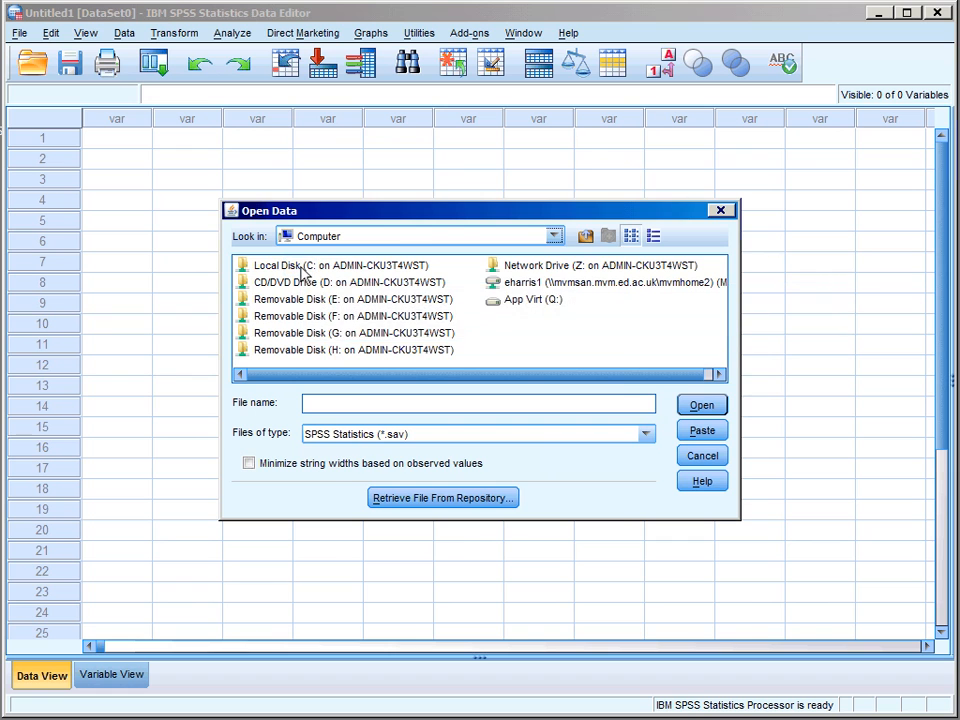
double_click(300, 267)
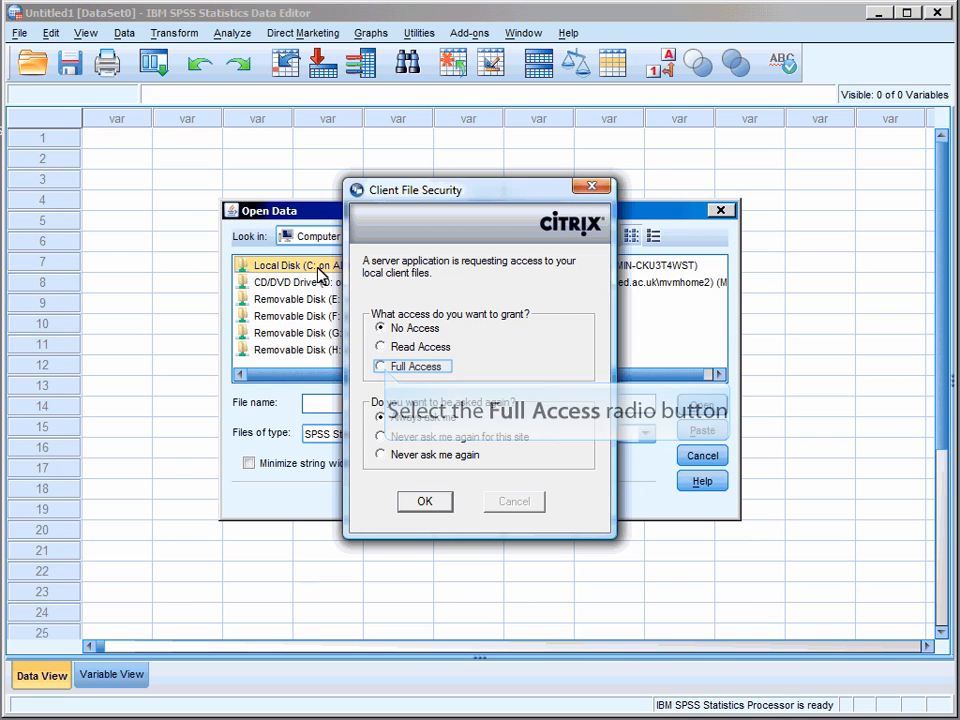
click(384, 367)
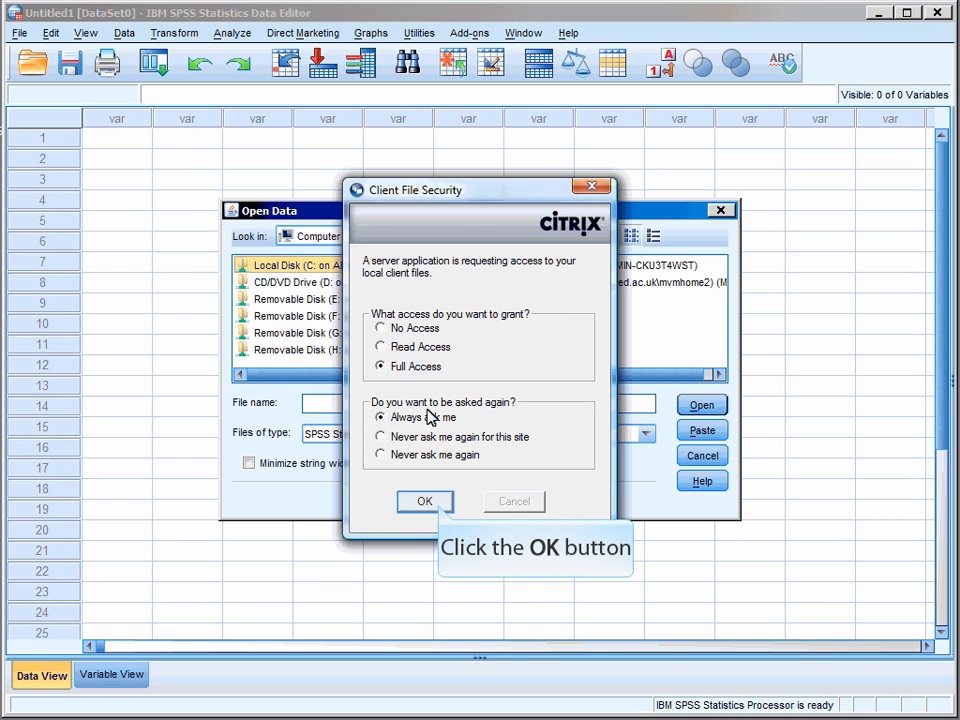
click(425, 502)
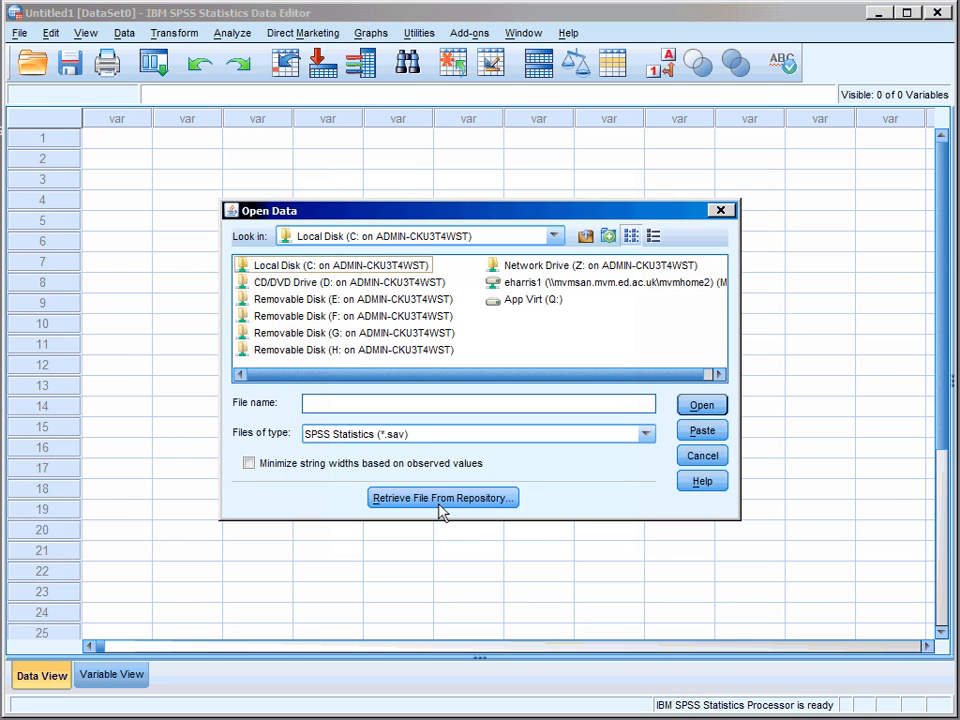
Navigate to C:\Users\Administrator\Desktop\ChM in the Open Data dialog
double_click(377, 300)
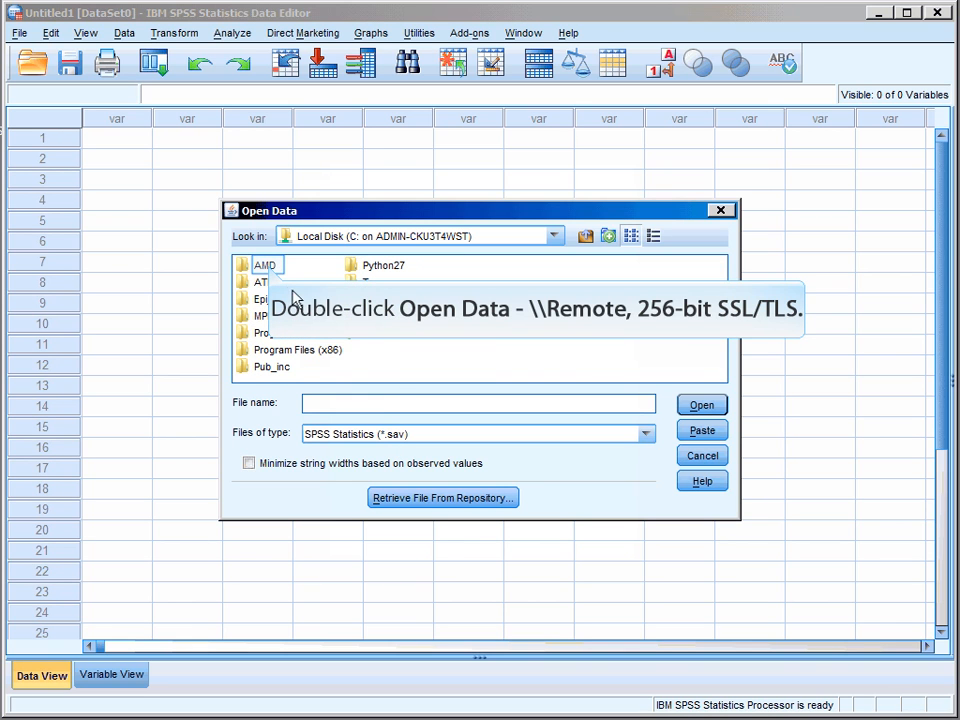
double_click(269, 265)
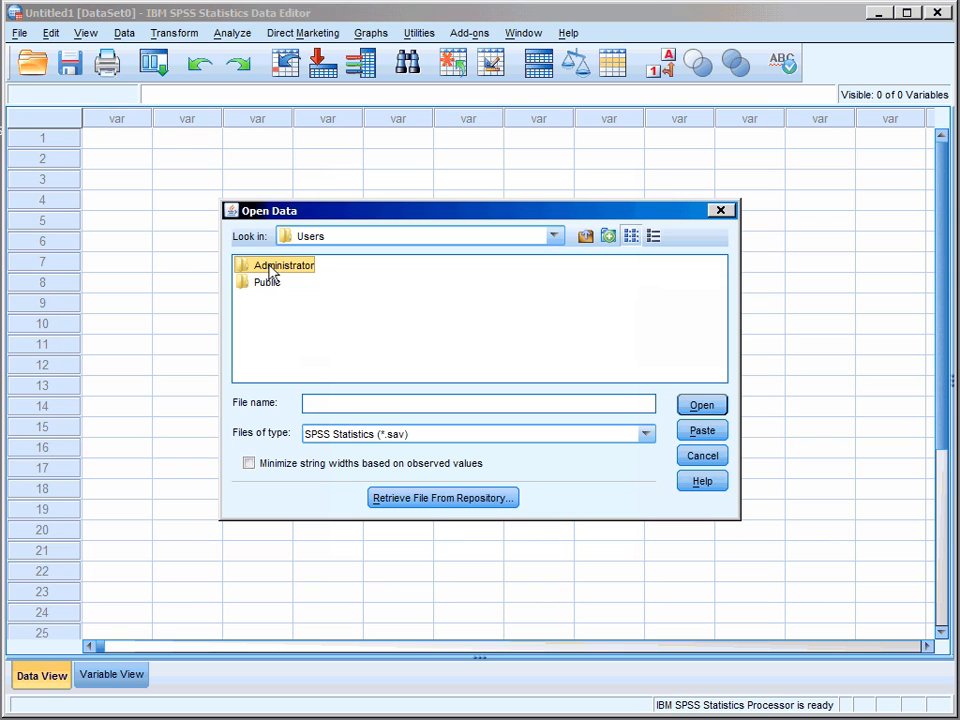
double_click(269, 268)
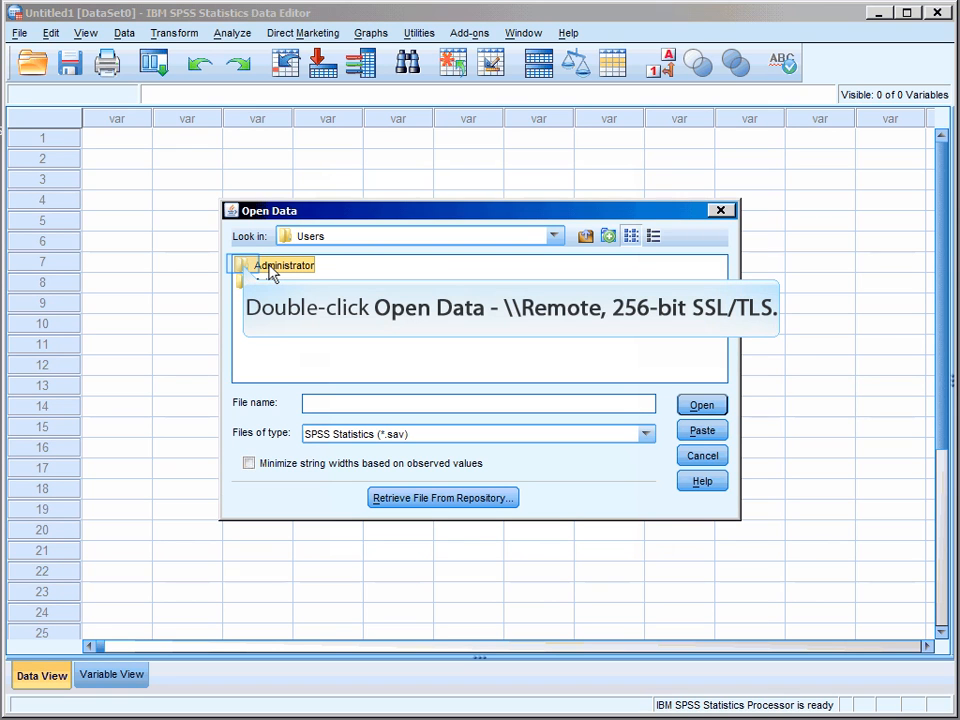
double_click(245, 268)
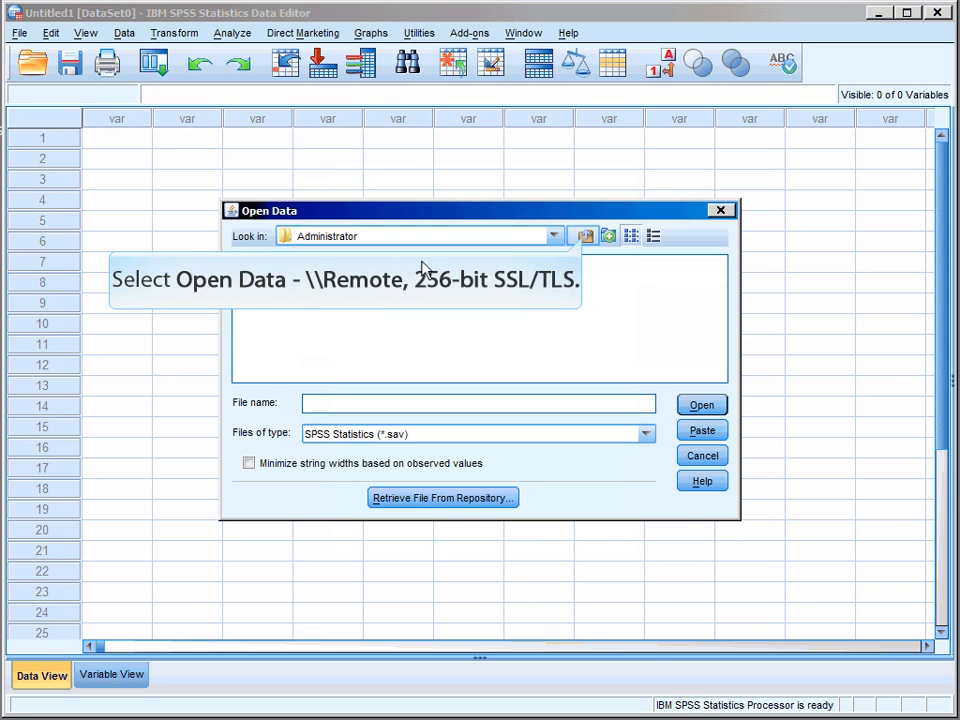
click(584, 237)
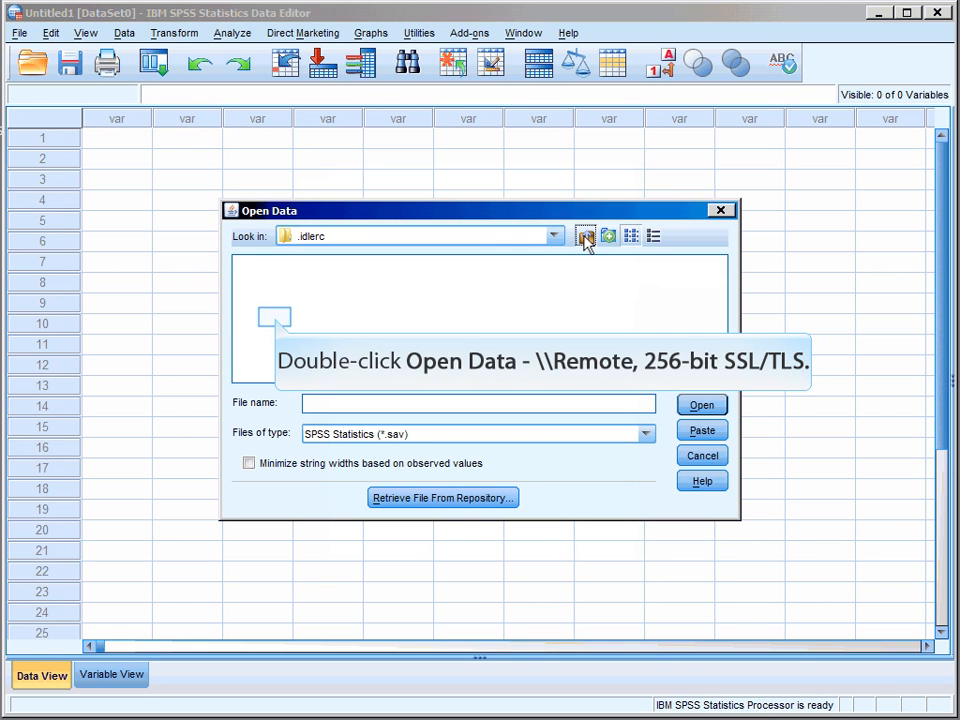
double_click(275, 318)
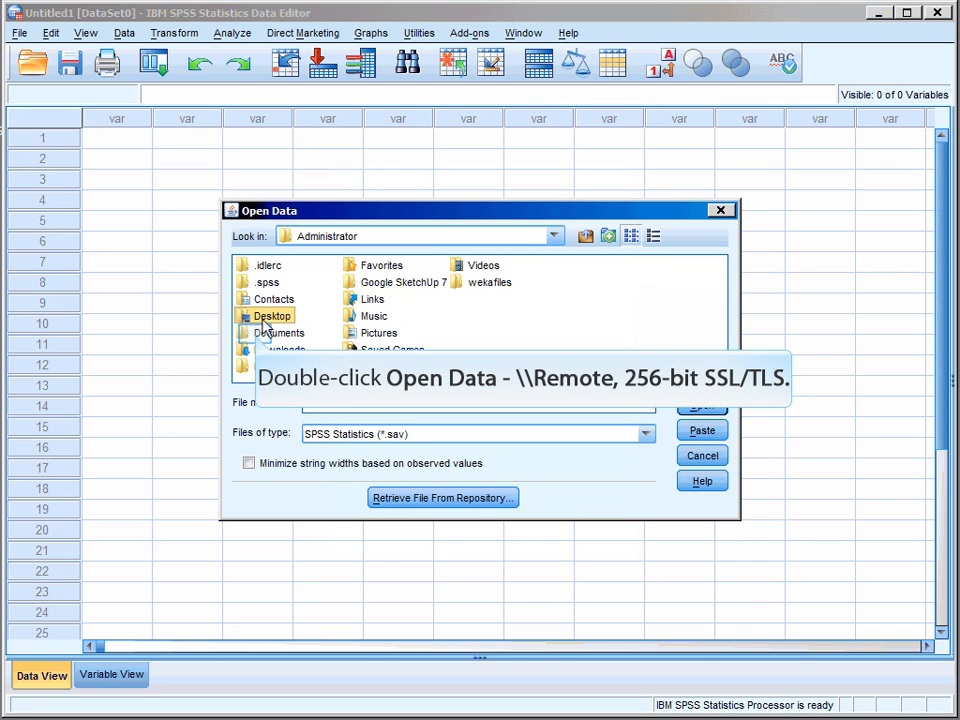
double_click(266, 318)
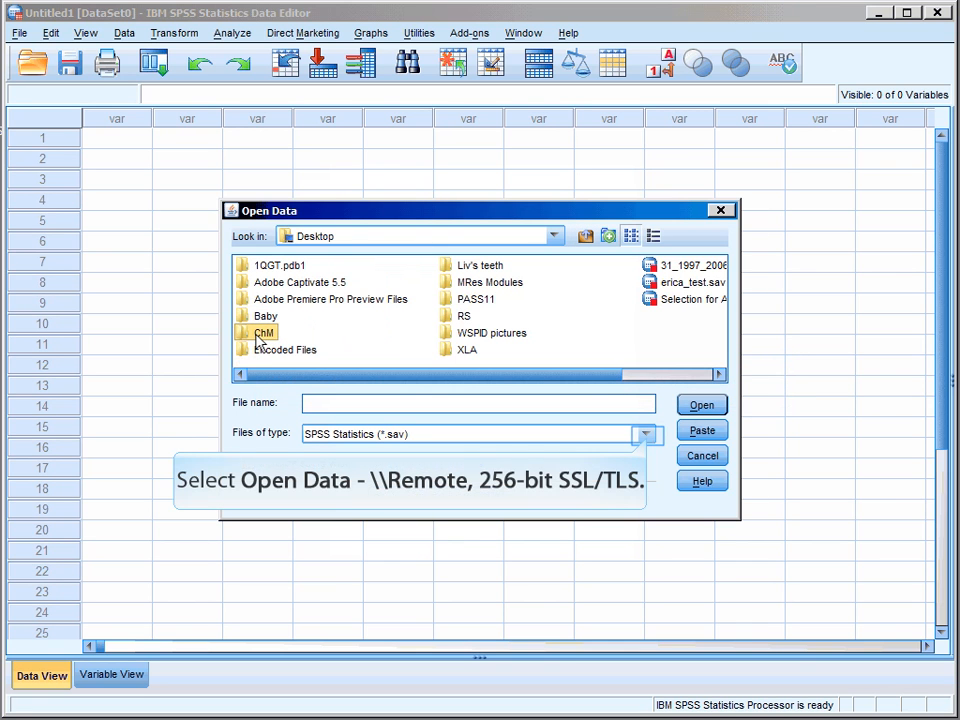
Filter to Excel files and open lap_hernia.xlsx
click(647, 436)
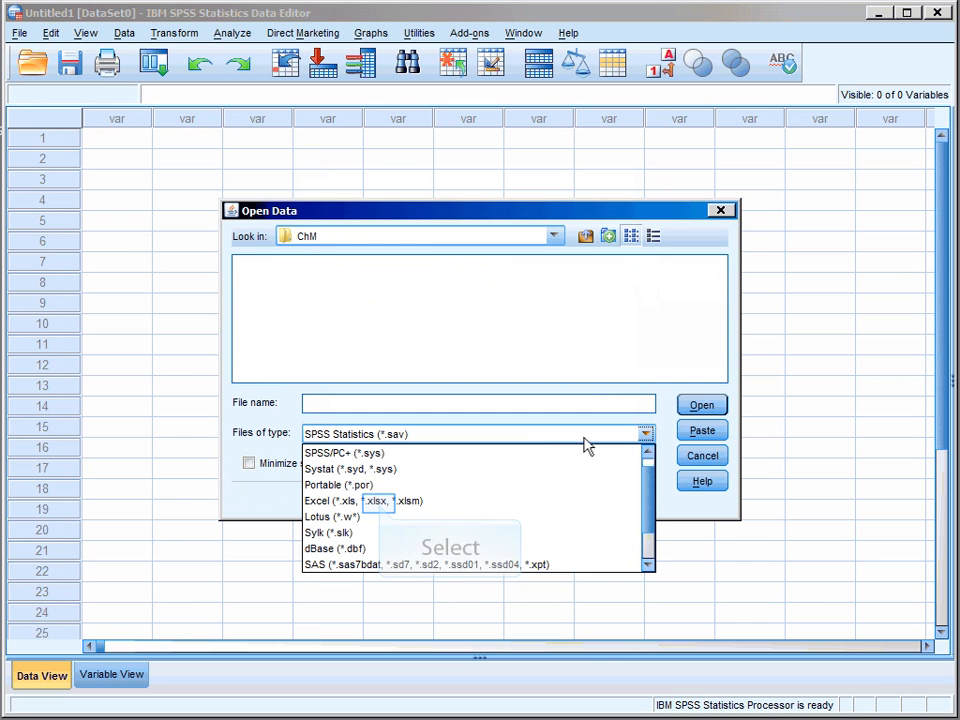
click(380, 510)
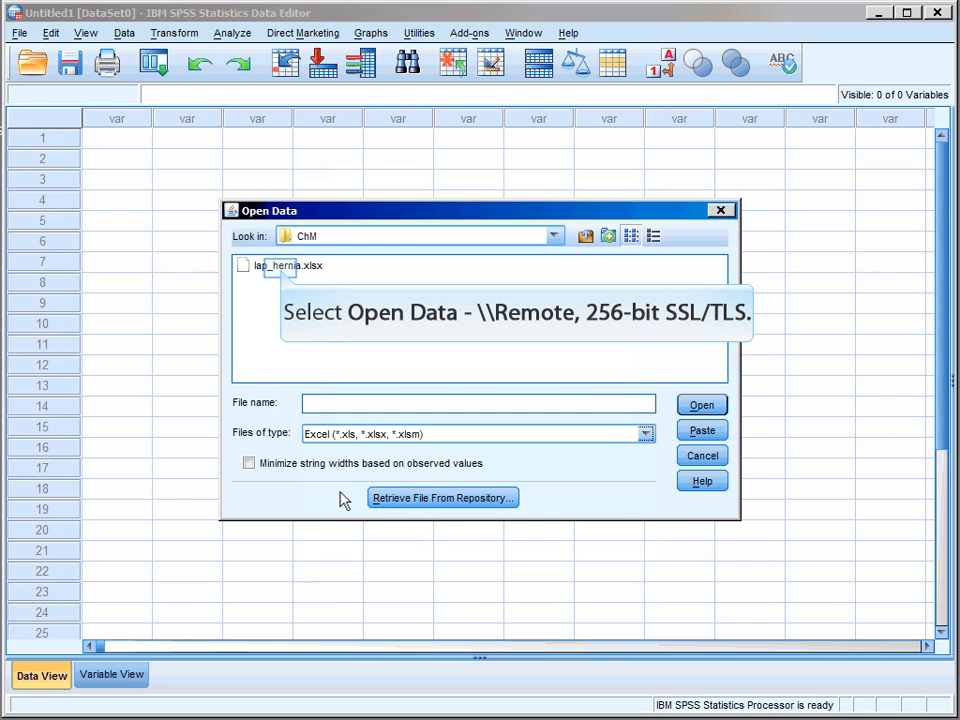
click(285, 267)
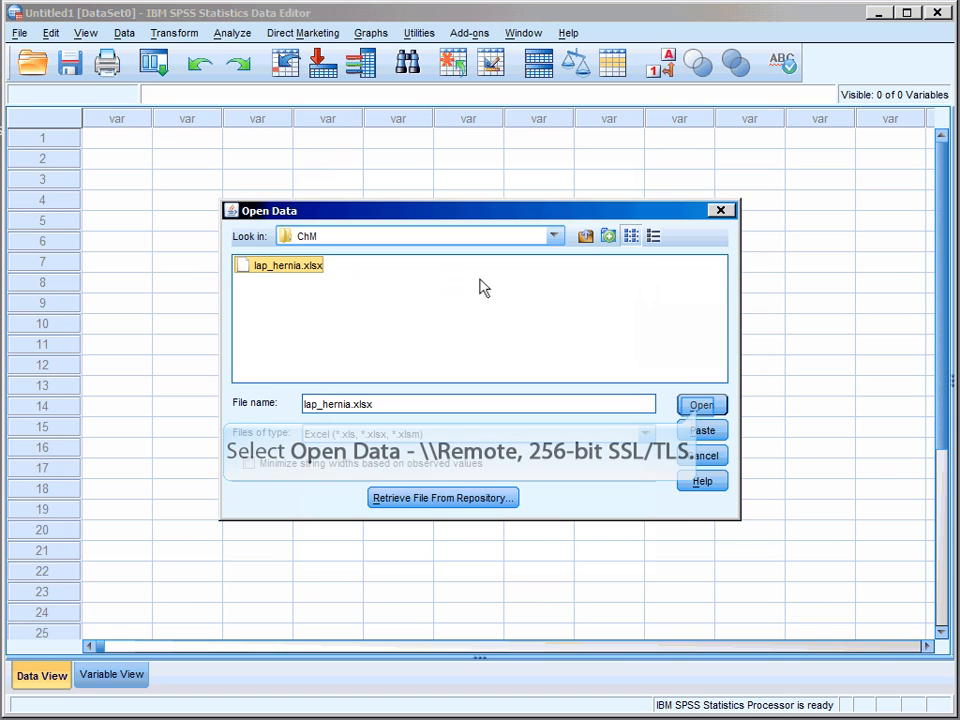
click(700, 405)
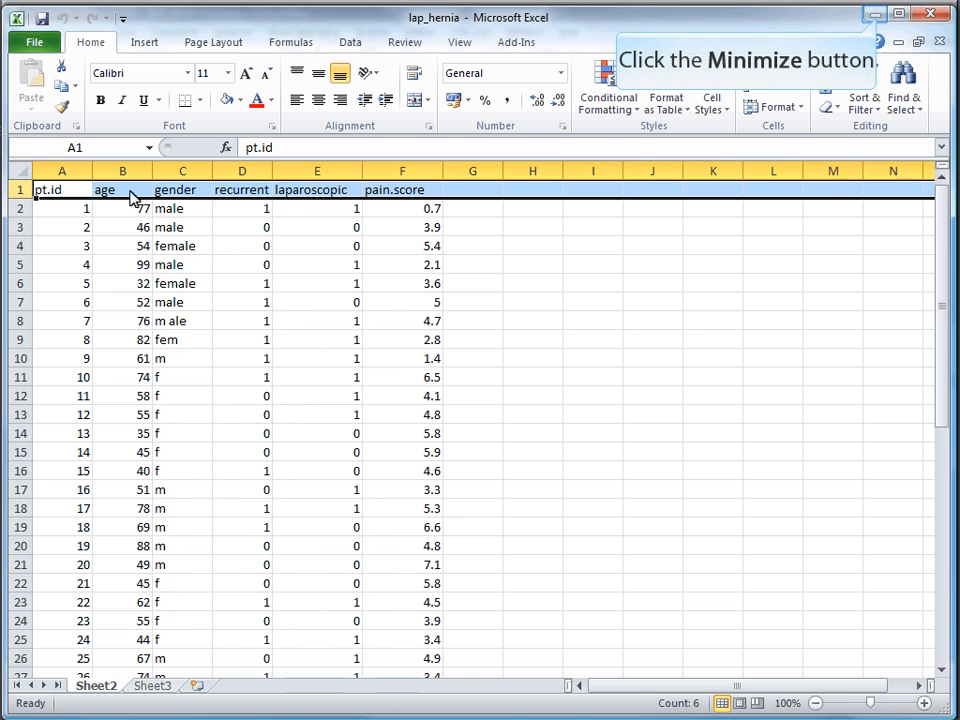
Import Sheet2 [A1:F51] of lap_hernia.xlsx, reading variable names from the first row
click(876, 14)
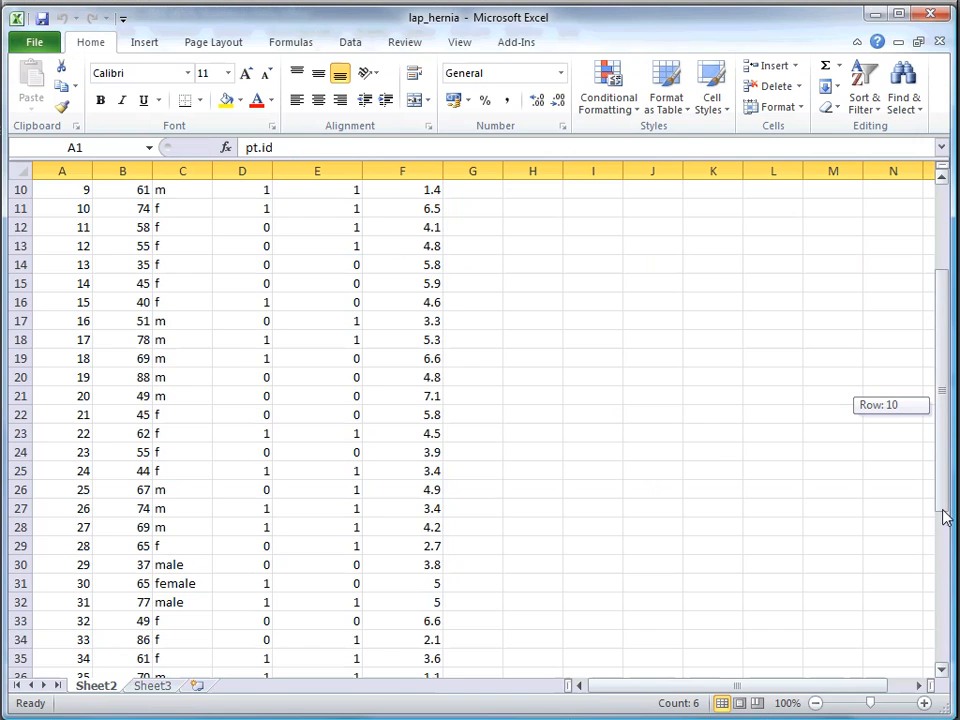
drag(943, 514, 941, 398)
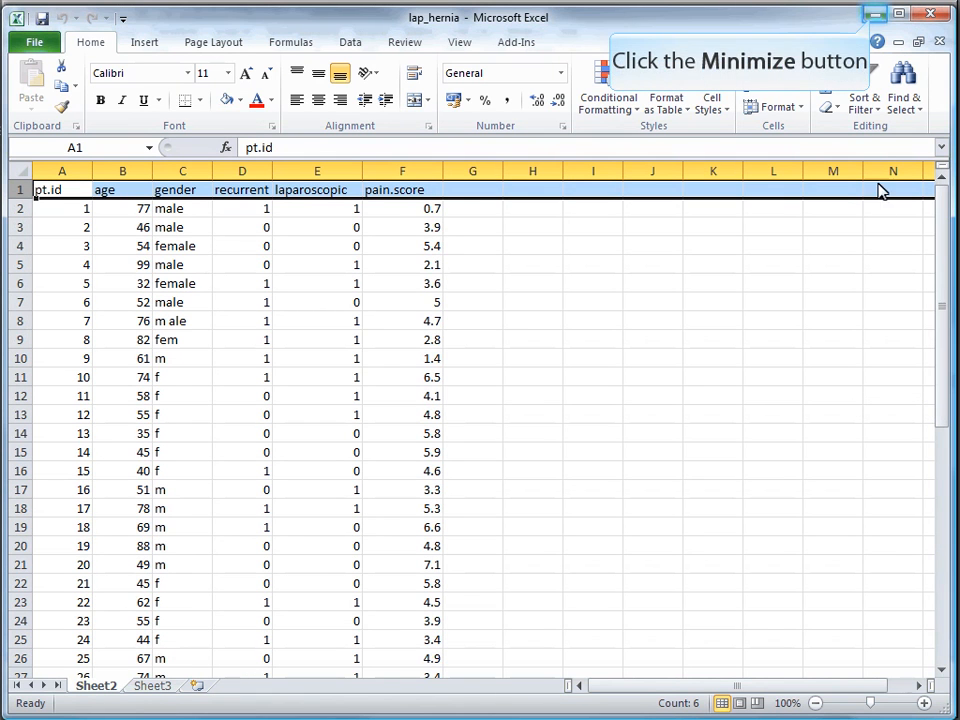
click(873, 14)
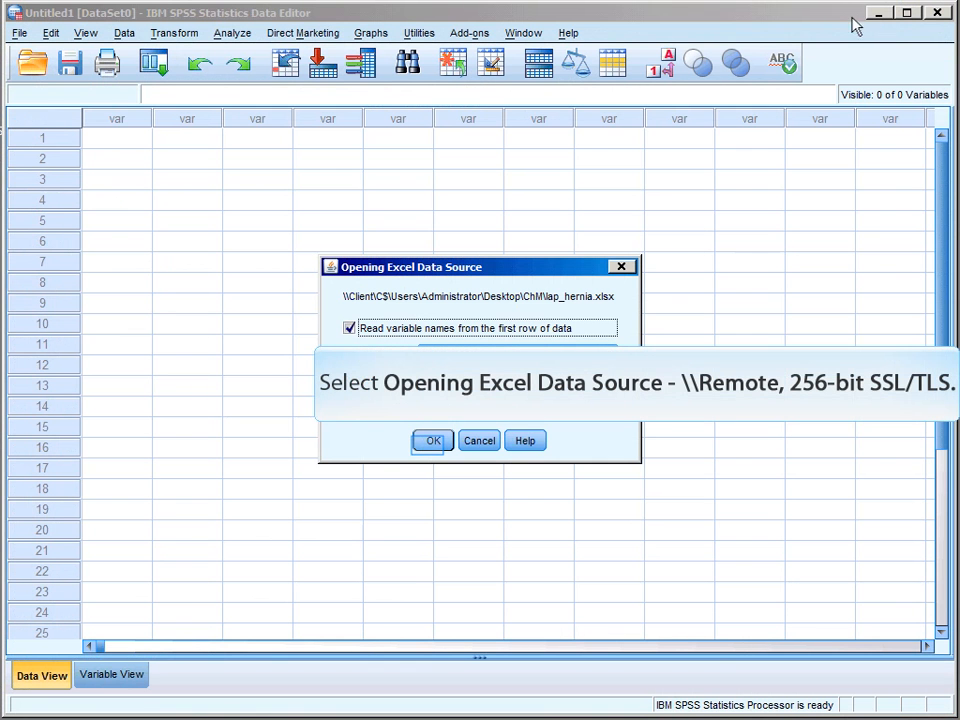
click(432, 441)
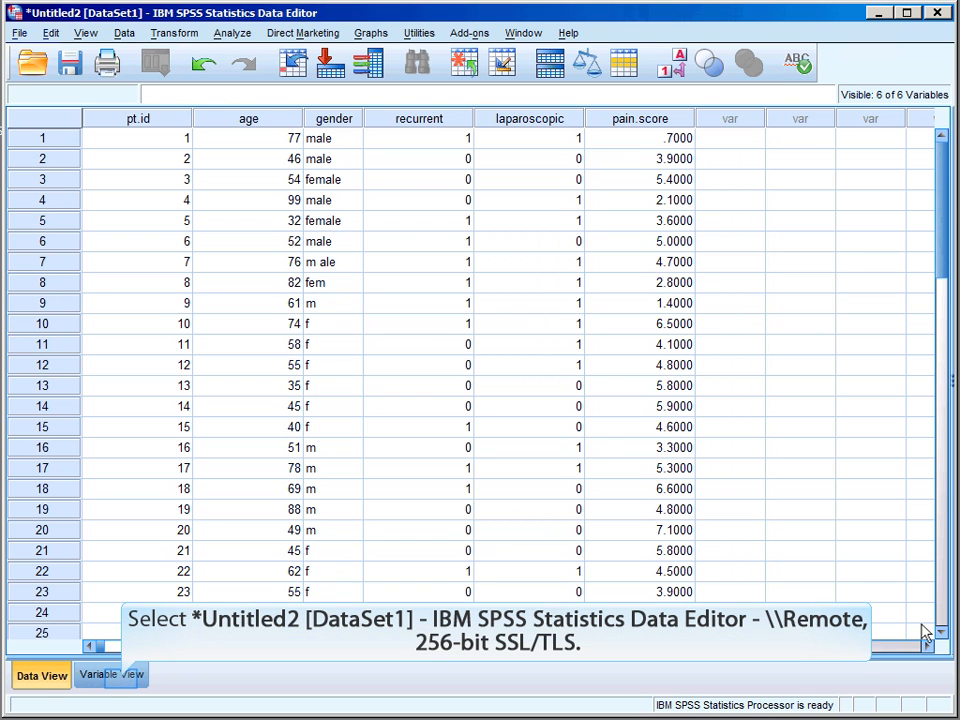
Switch to Variable View to inspect the six variables' types, decimals and measure levels
click(126, 677)
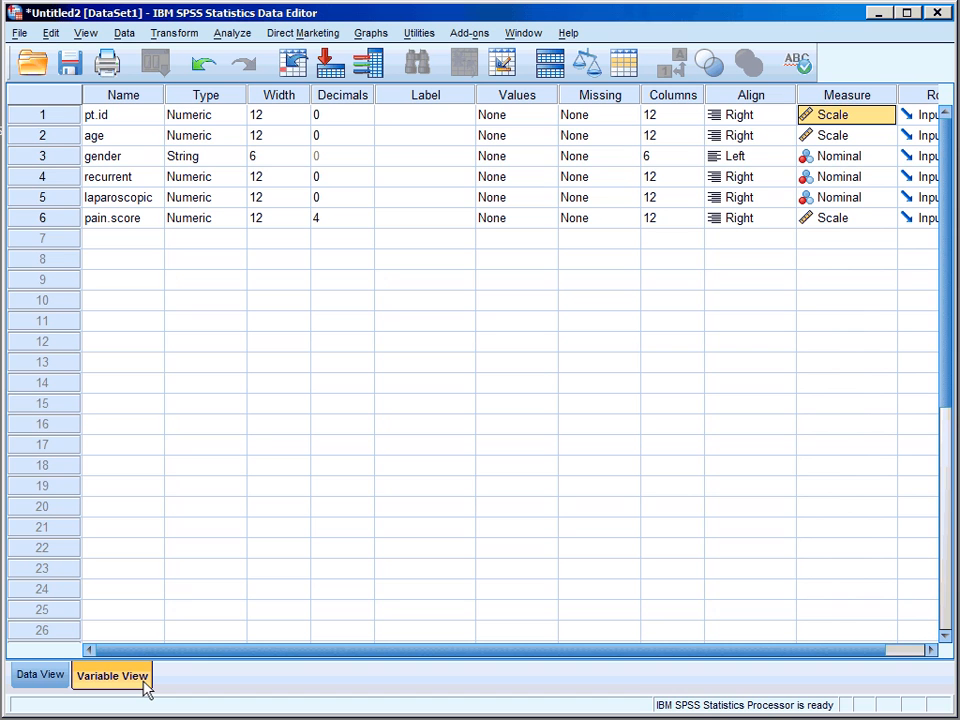
Lower pain.score's Decimals from 4 to 1 in Variable View
click(40, 675)
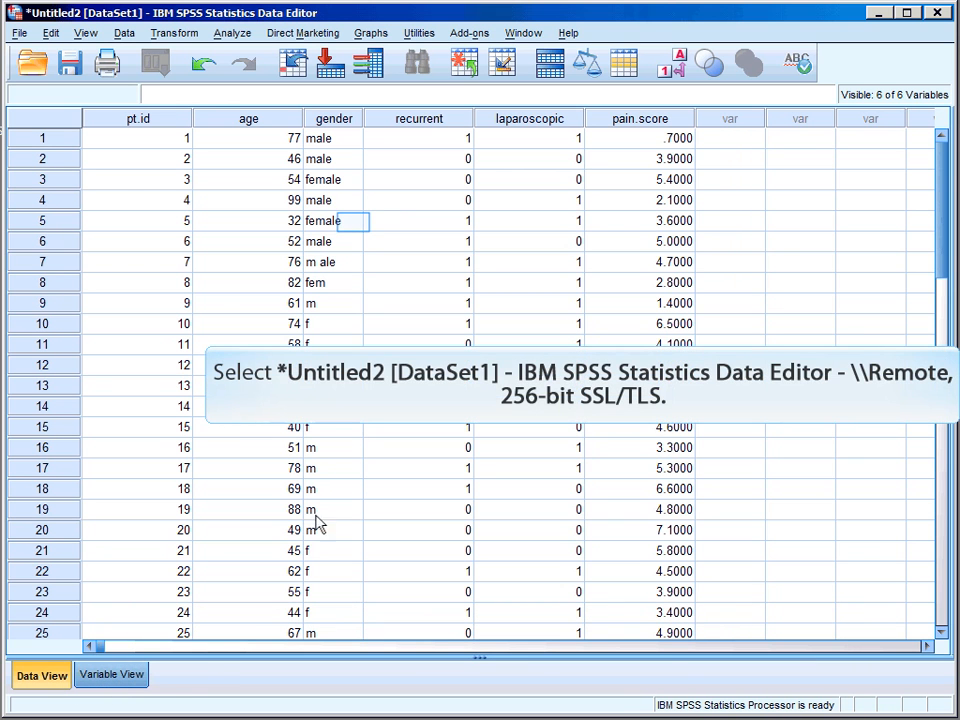
click(354, 222)
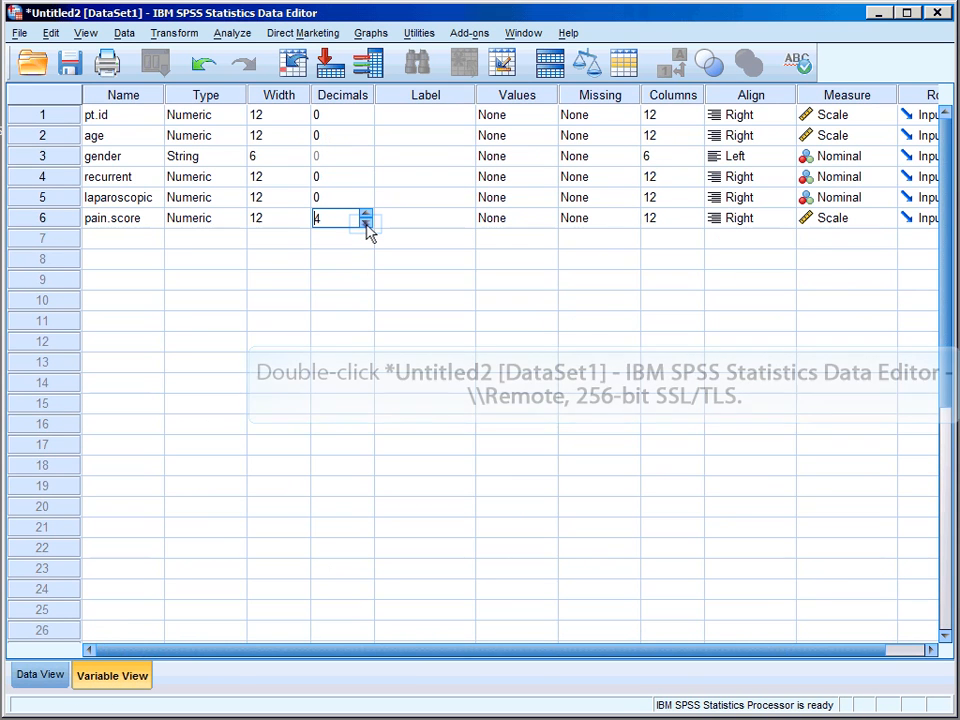
click(366, 224)
click(366, 224)
click(366, 224)
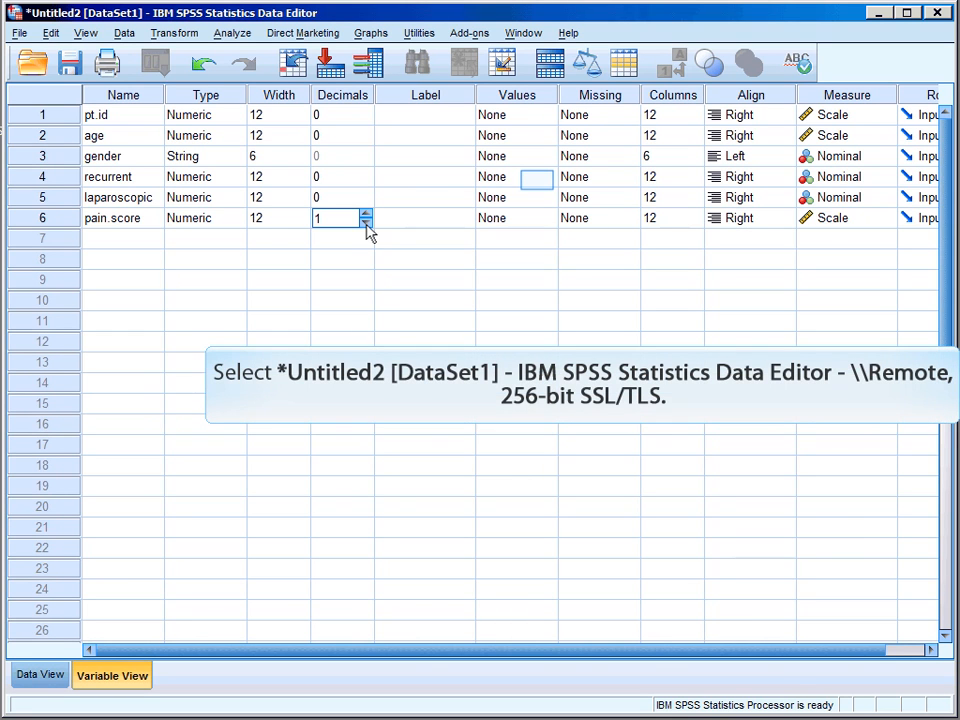
Give recurrent the value labels 0 = No and 1 = Yes
double_click(537, 177)
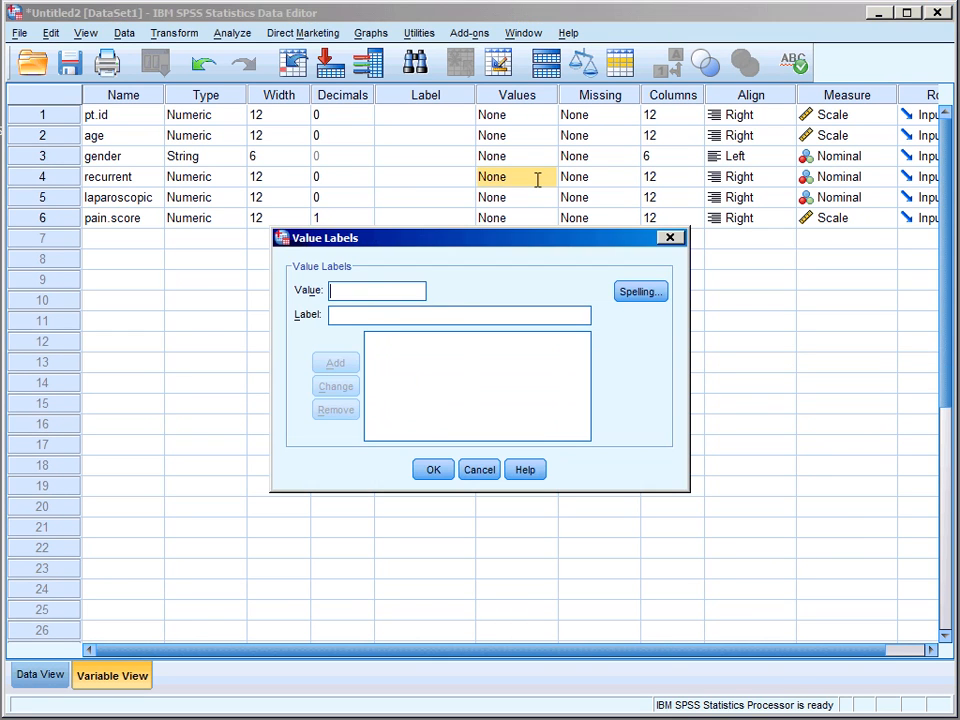
text(0)
click(385, 314)
text(No)
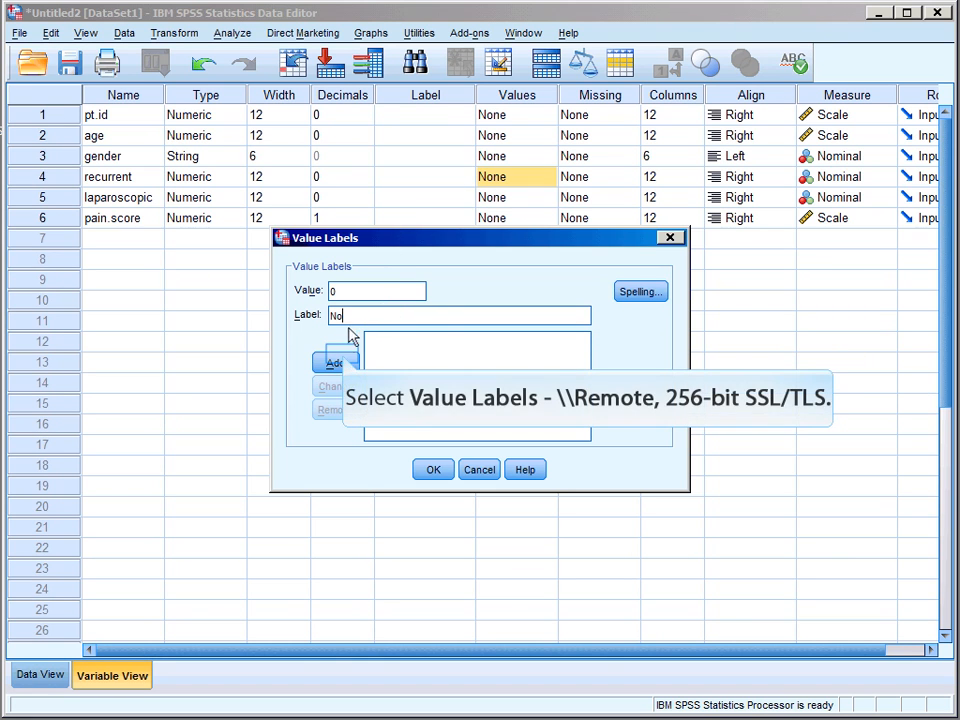
click(336, 362)
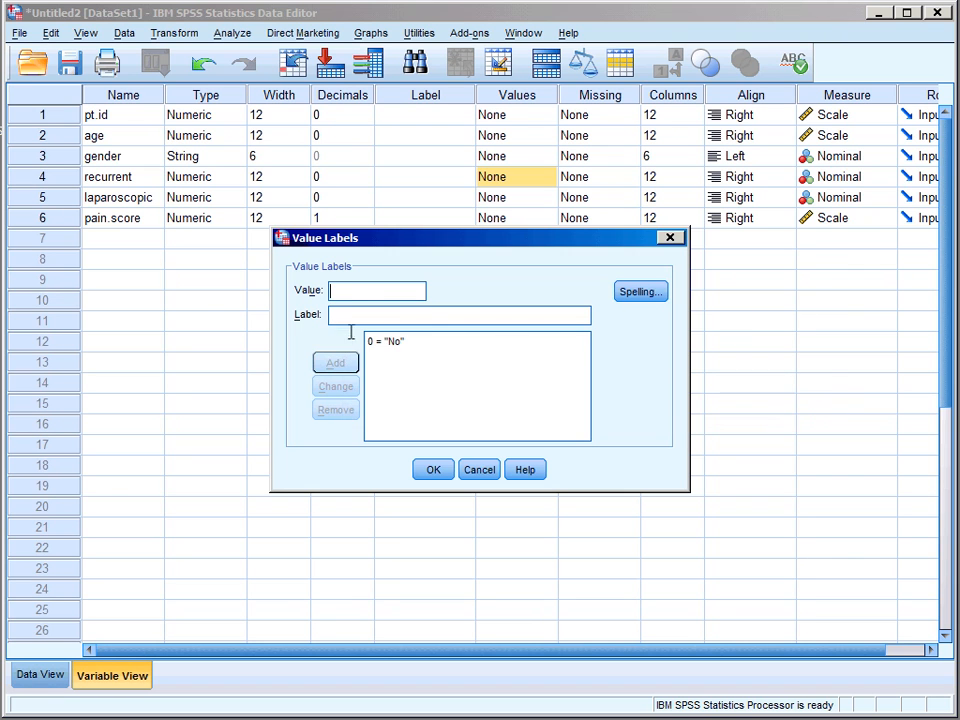
text(1)
click(355, 316)
text(Yes)
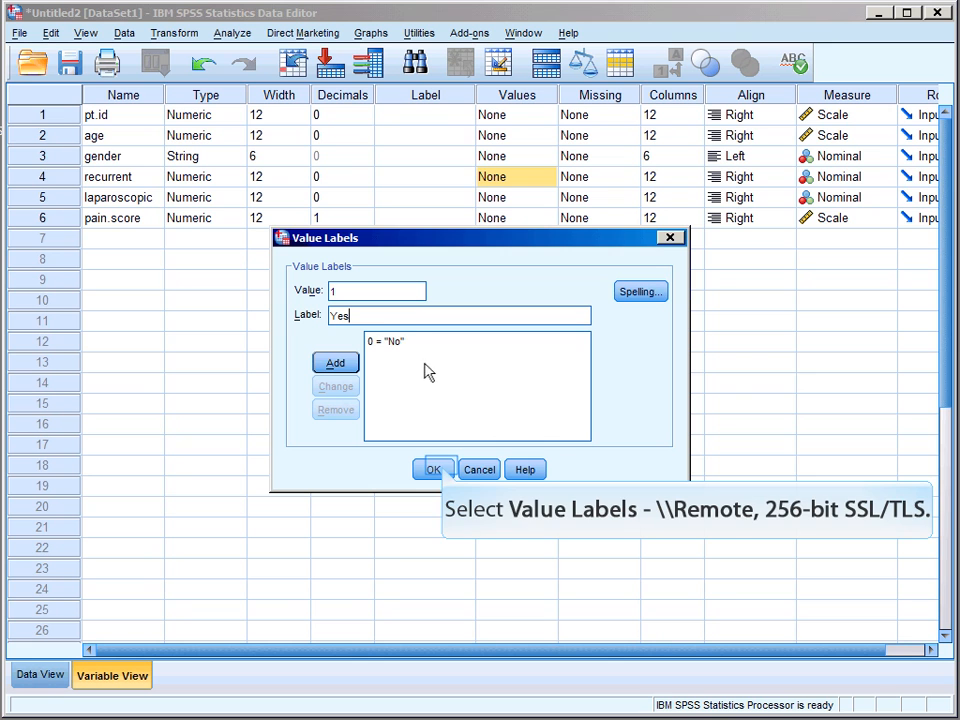
click(433, 470)
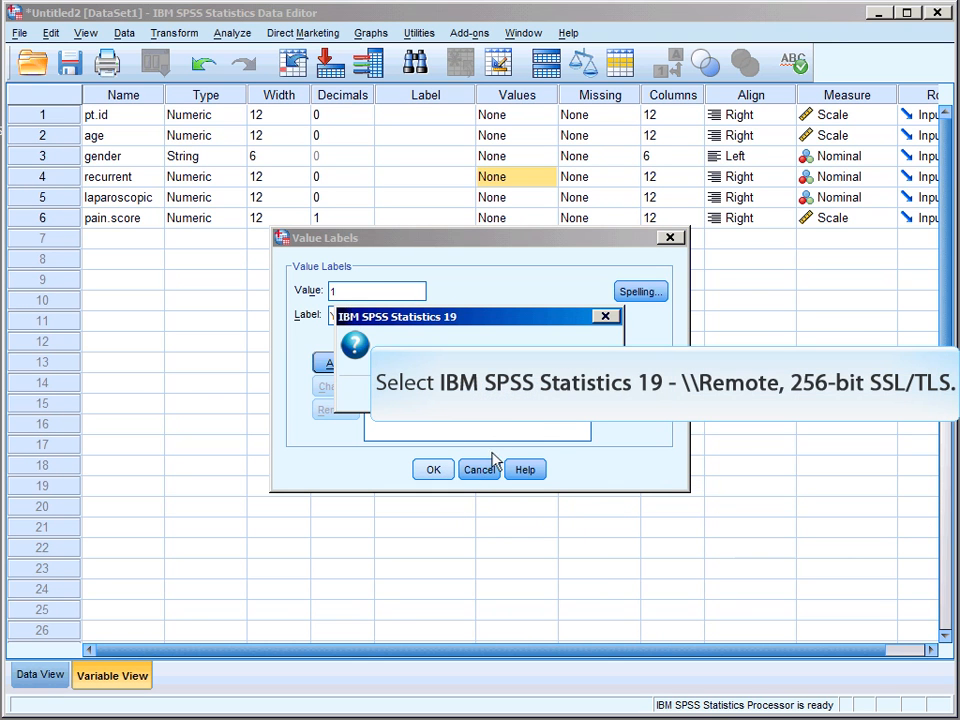
click(512, 396)
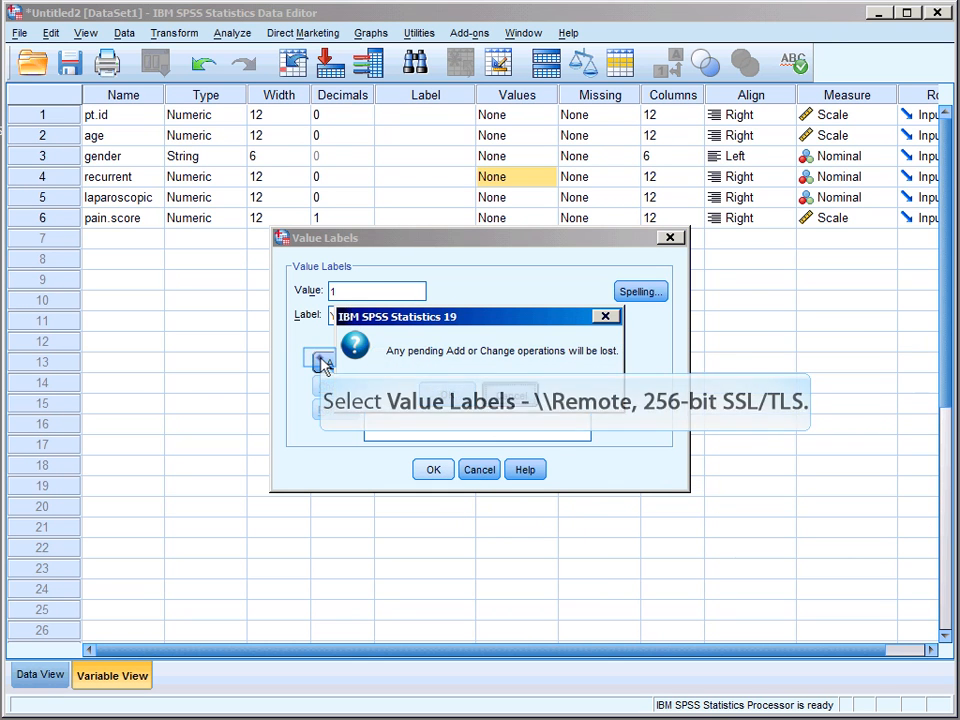
click(433, 470)
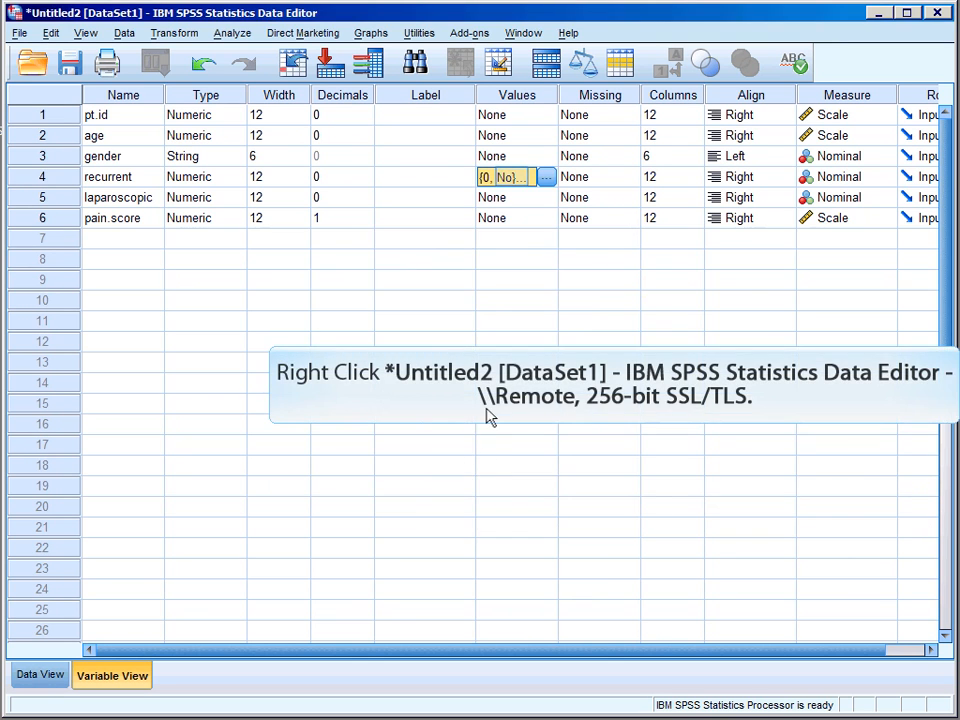
Copy recurrent's No/Yes value labels onto laparoscopic
right_click(512, 181)
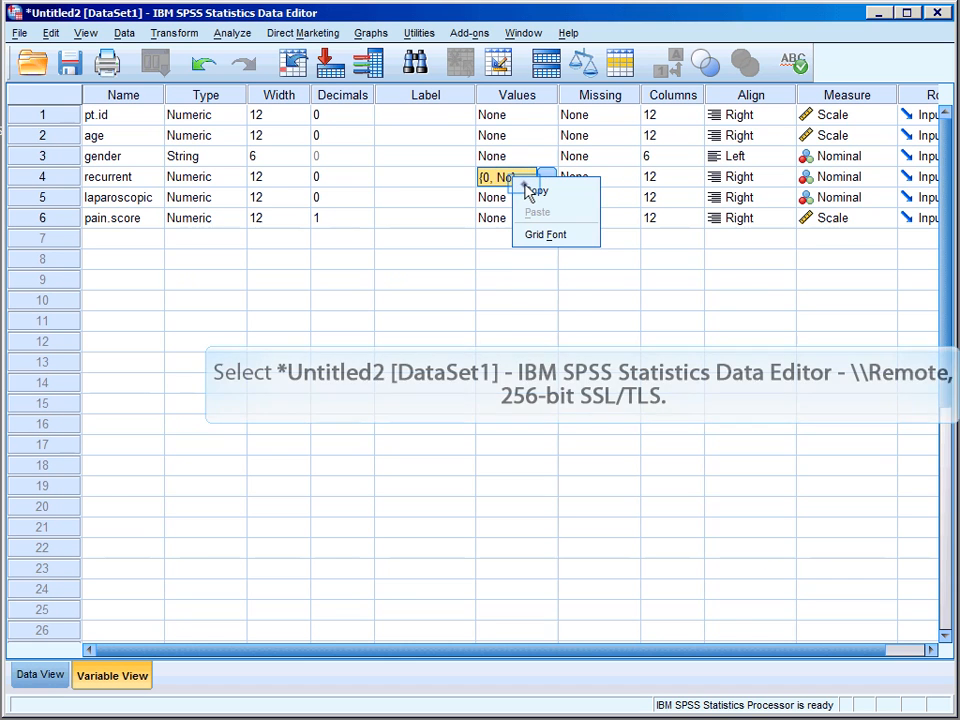
click(516, 196)
right_click(522, 198)
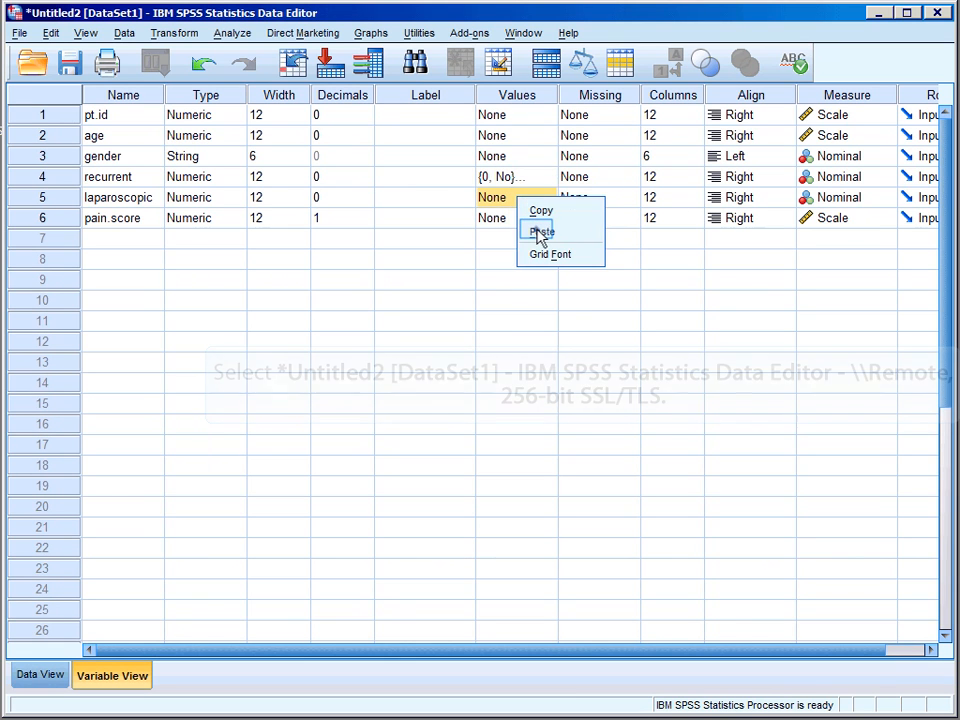
click(537, 234)
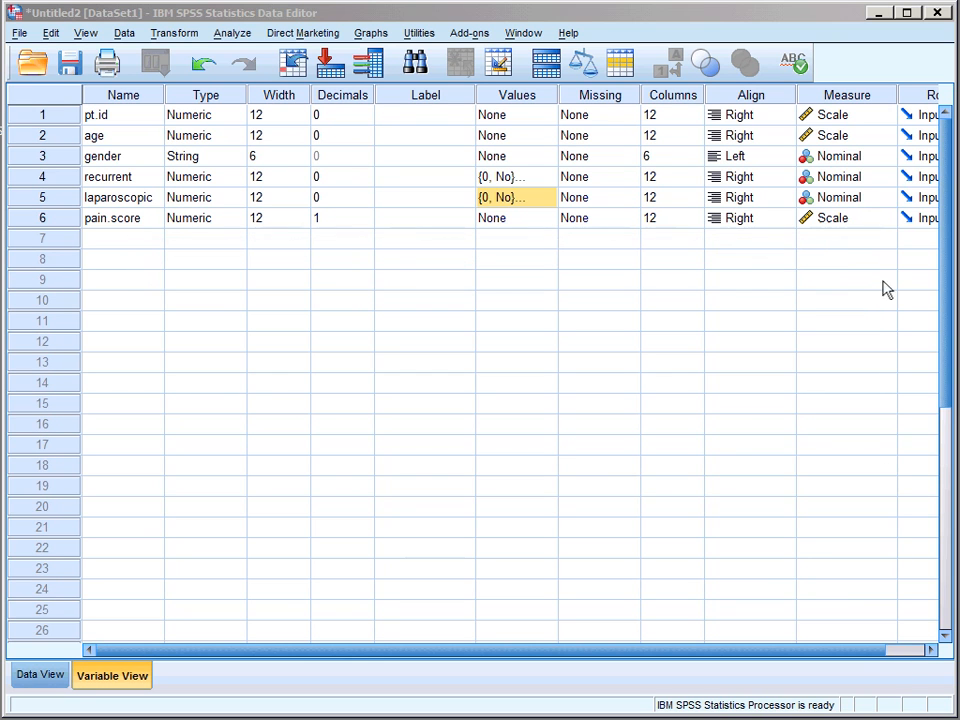
Keep pain.score as Scale and change pt.id's measure level to Nominal
click(885, 222)
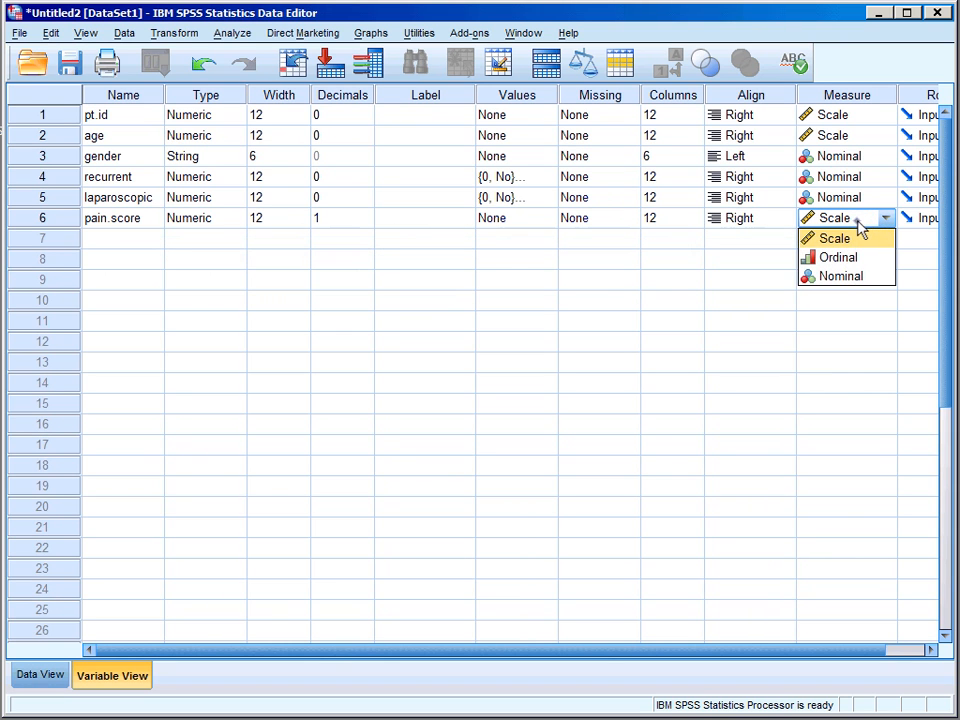
click(858, 228)
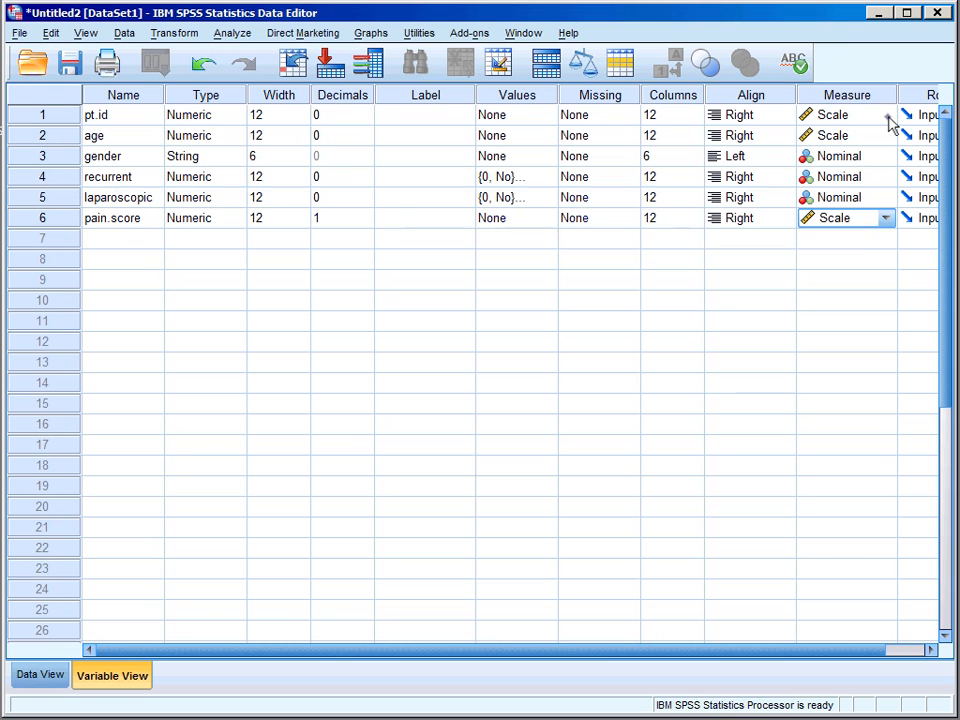
click(886, 116)
click(866, 173)
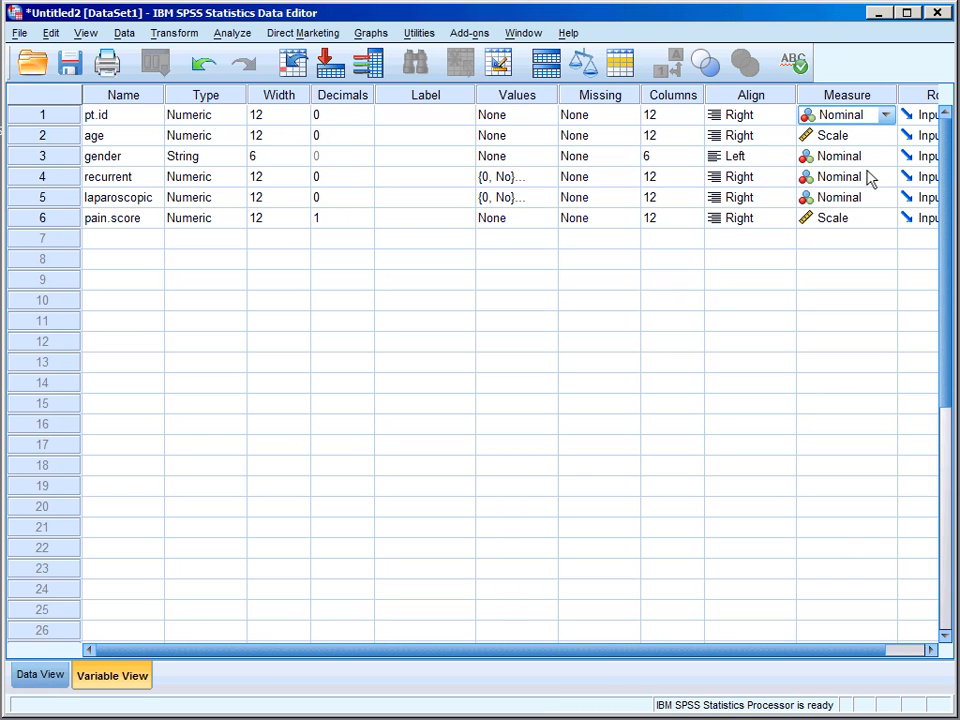
key(alt+Tab)
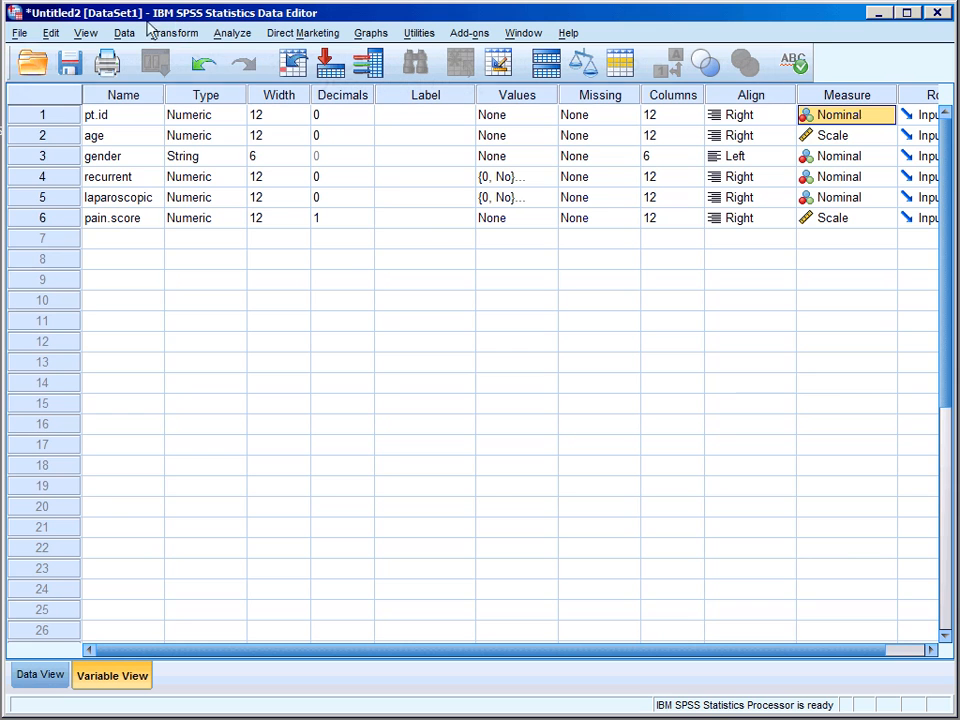
In Save As, create and open a new ChM folder inside the home folder
click(24, 31)
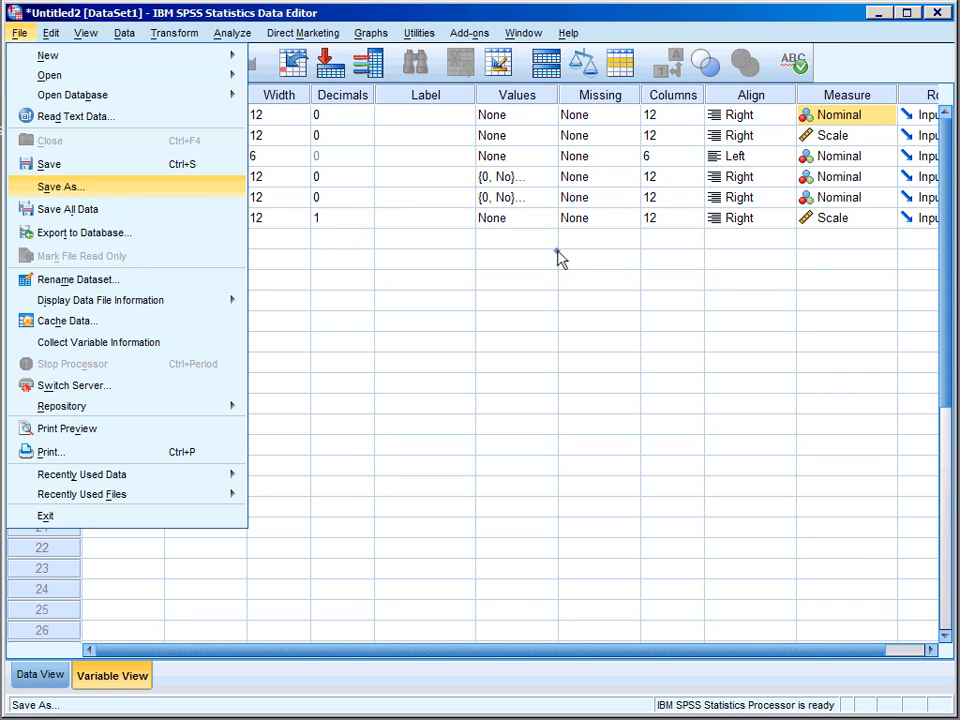
key(Return)
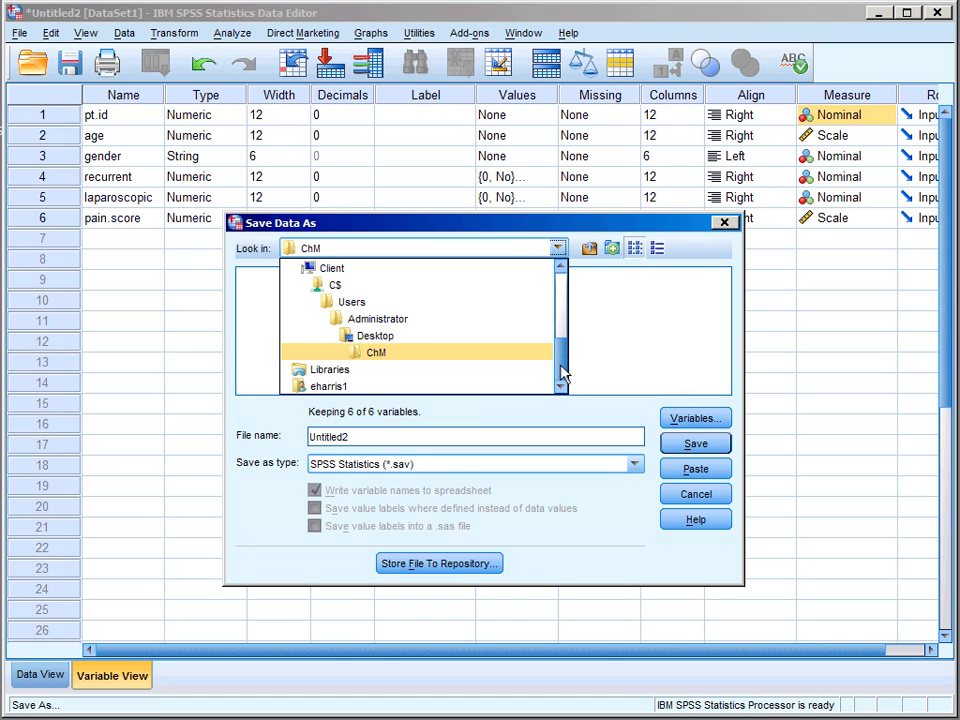
click(330, 386)
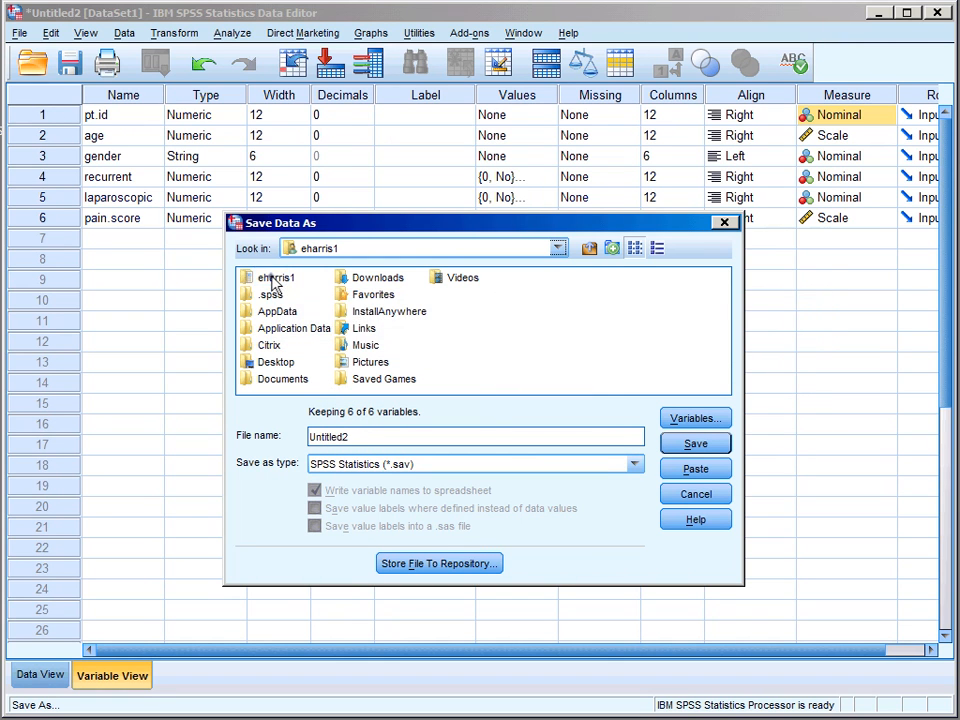
double_click(272, 278)
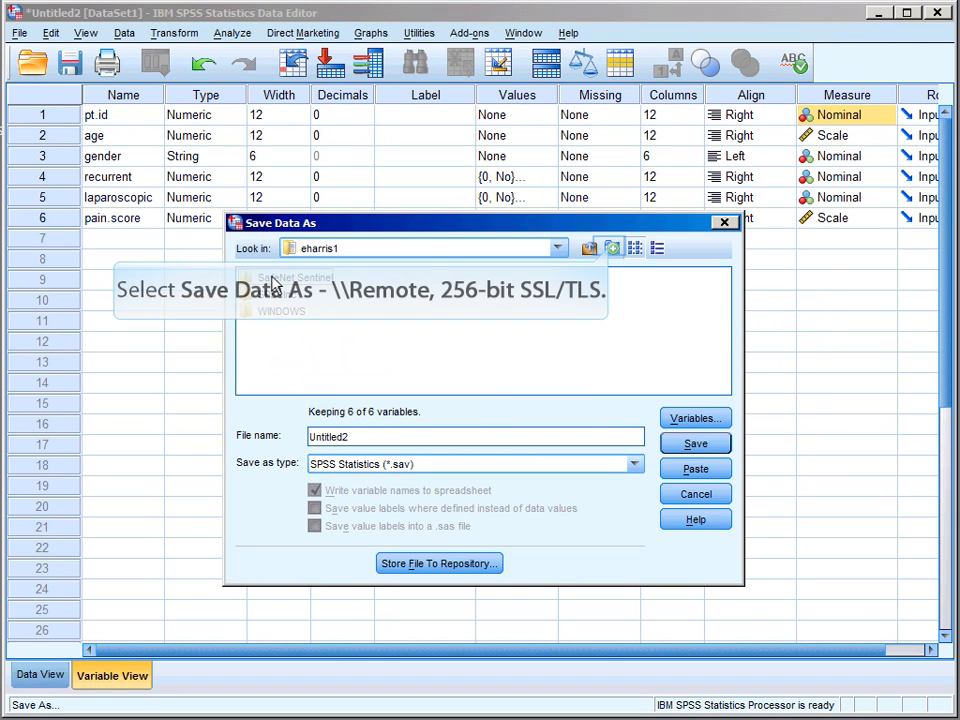
click(612, 249)
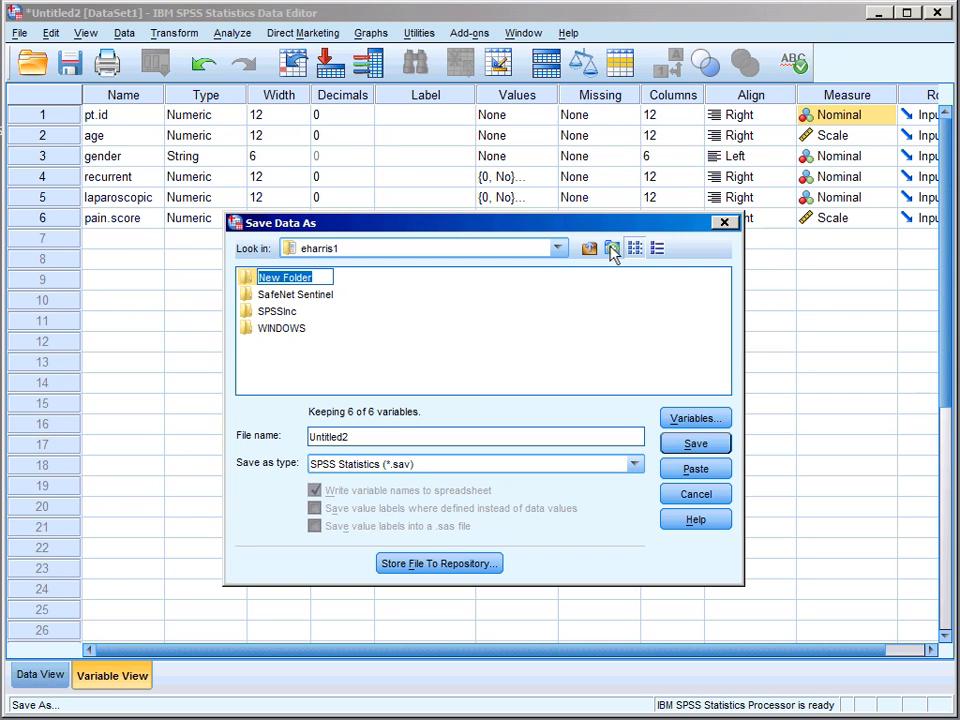
text(Ch)
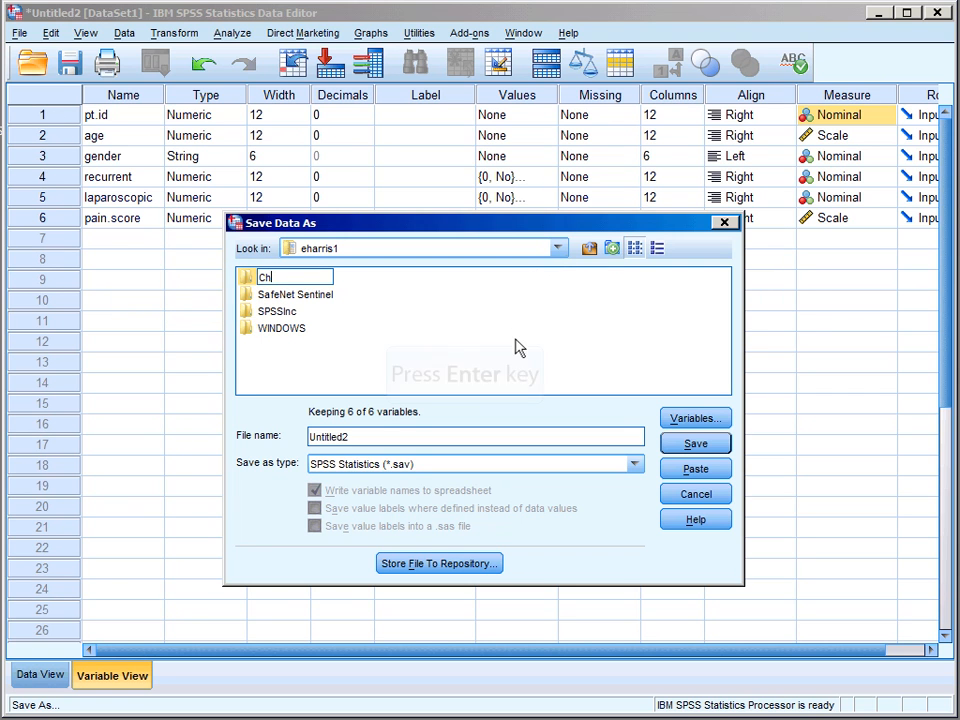
text(M)
key(Return)
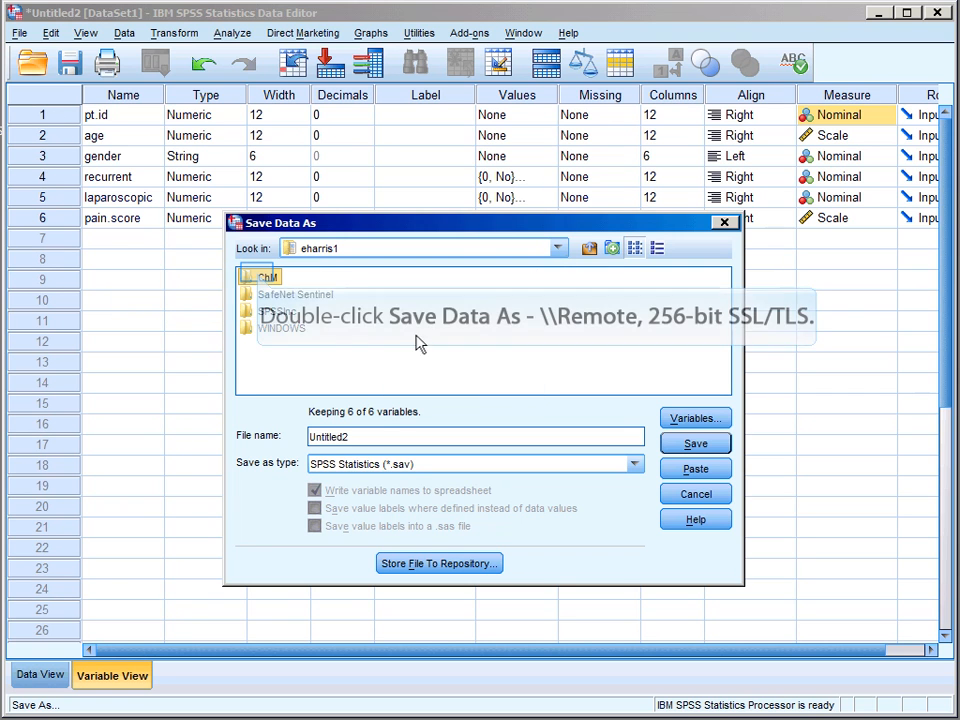
double_click(258, 277)
Save the dataset in ChM under the name lap_hernia.sav
drag(358, 437, 311, 440)
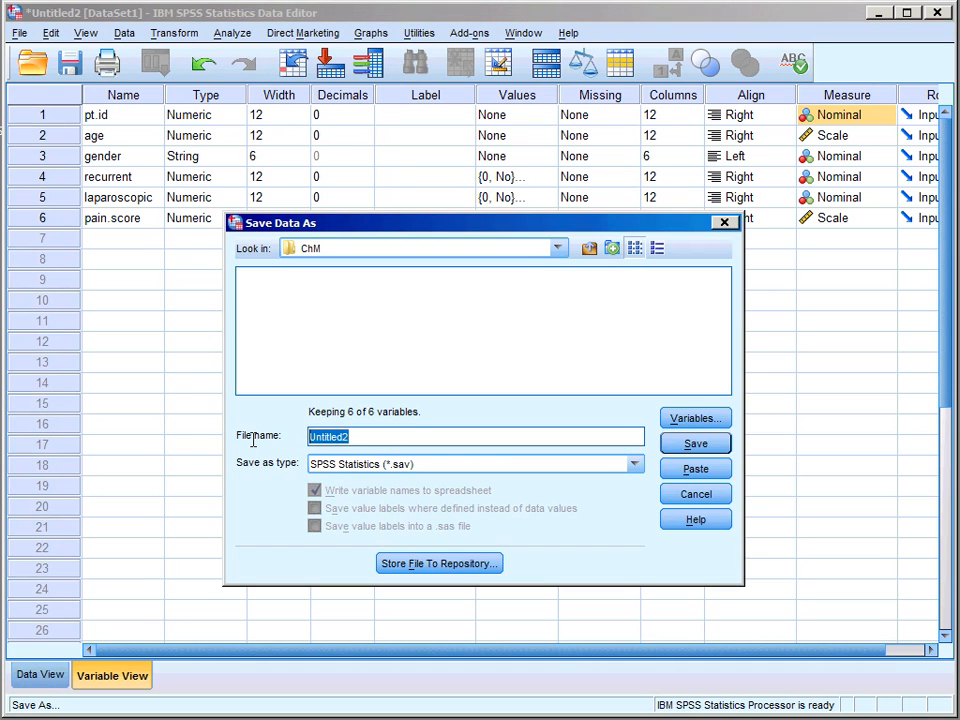
text(lap_hernia)
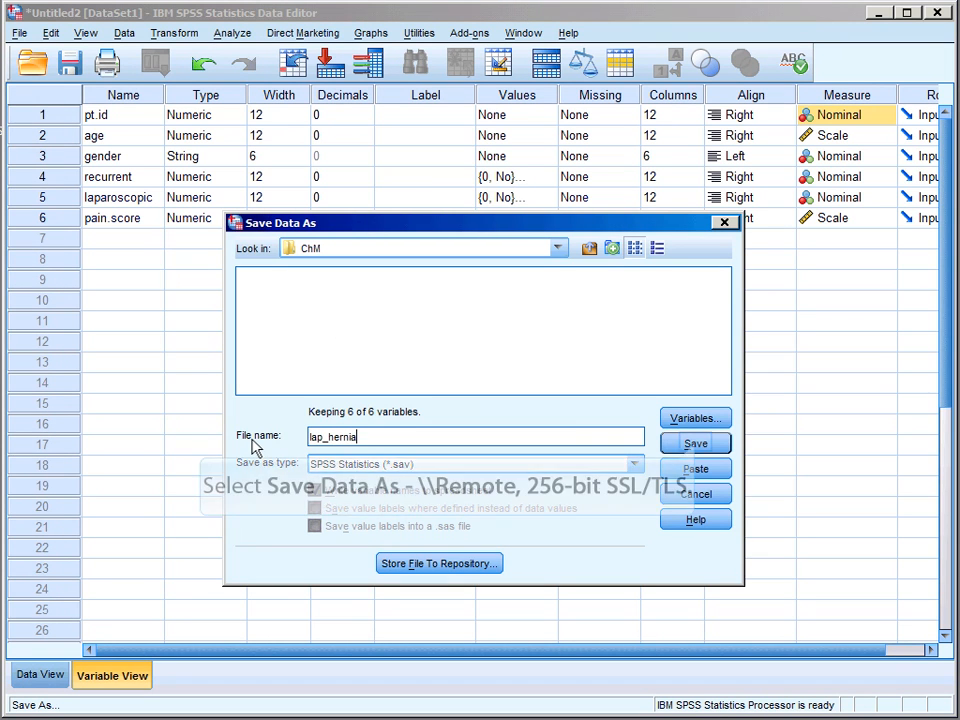
click(695, 444)
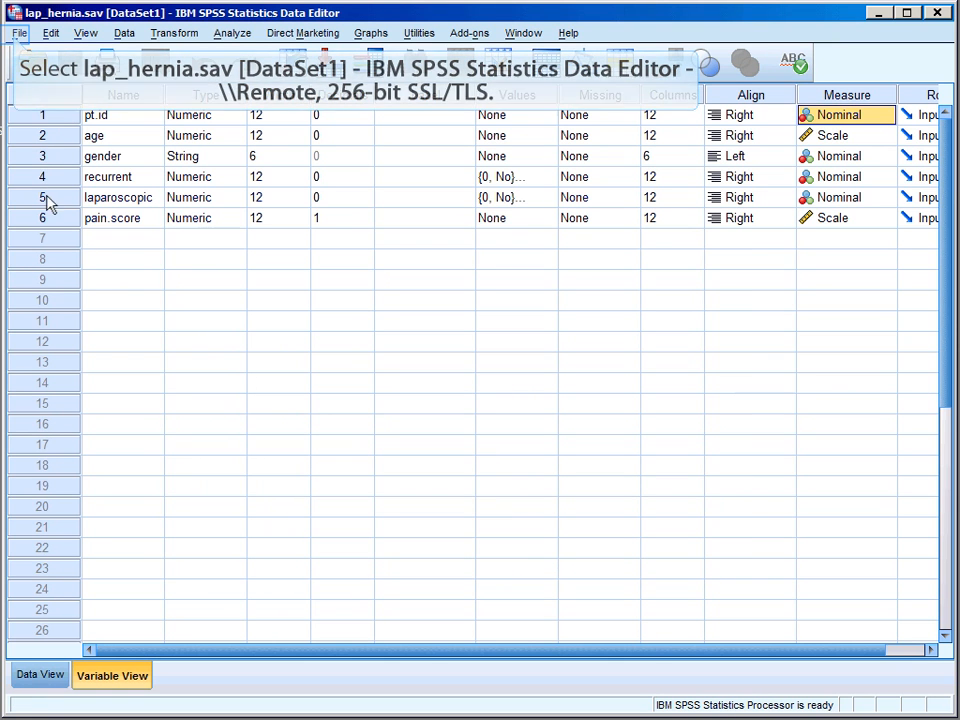
Open lap_hernia.sav from the ChM folder as a data file
click(14, 36)
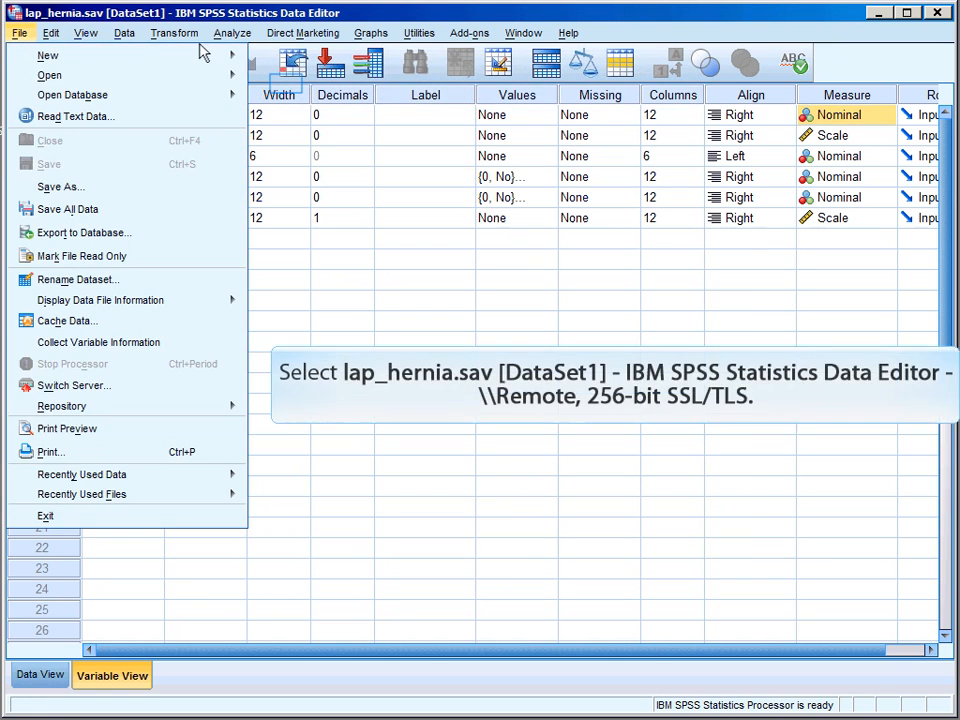
click(287, 85)
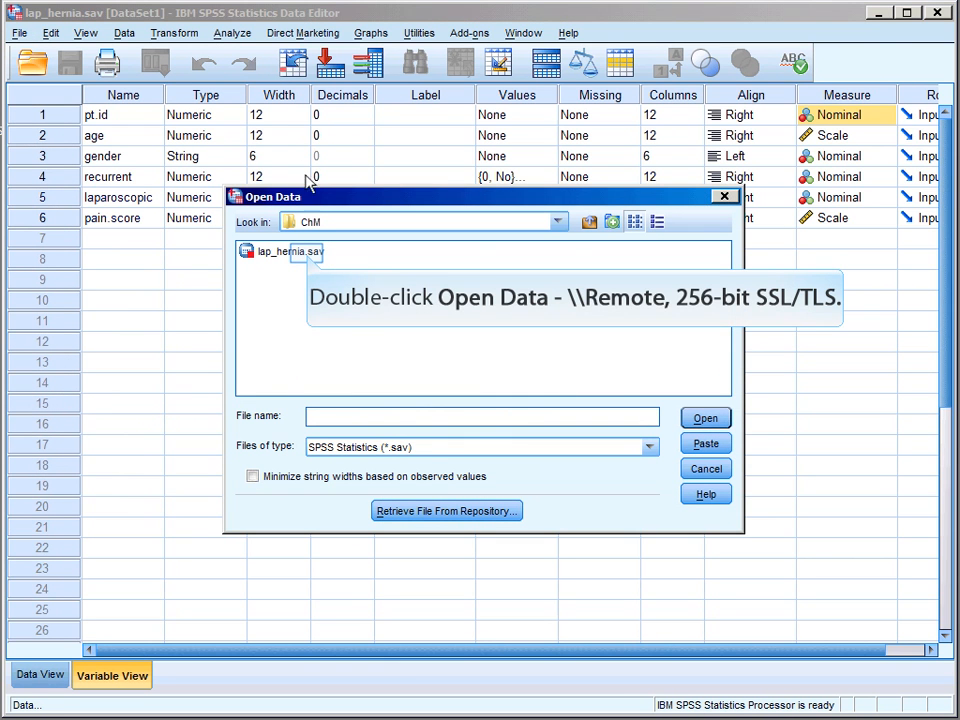
double_click(290, 251)
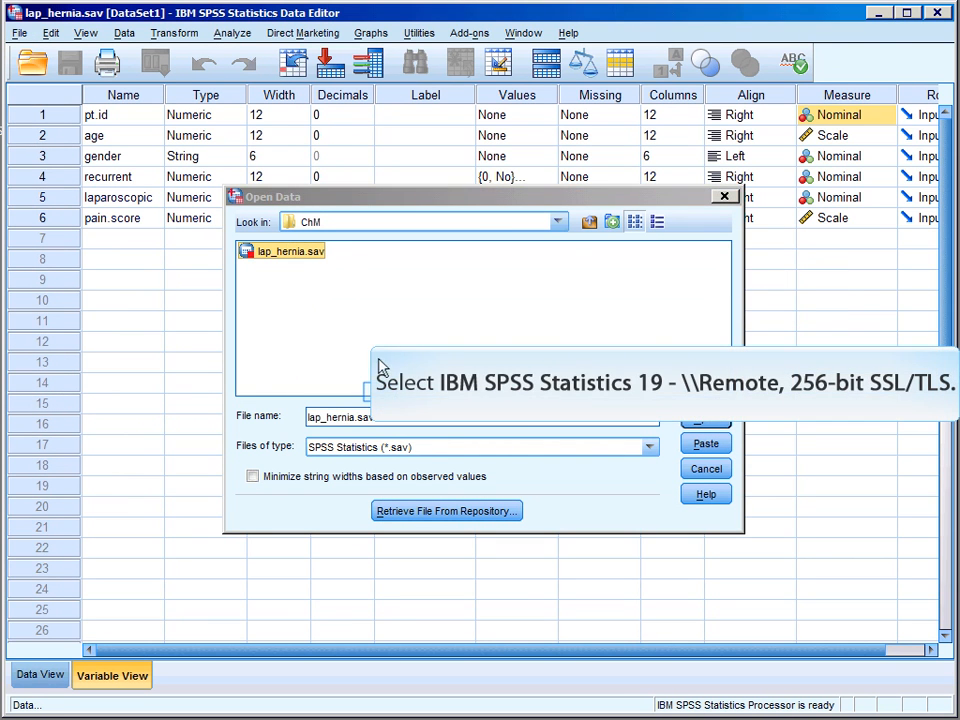